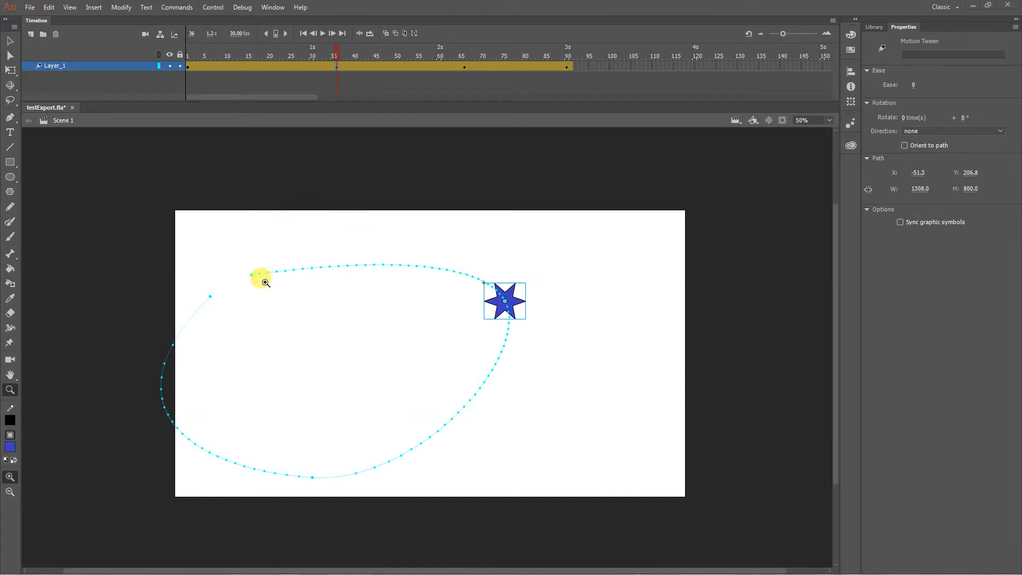
- Select the star together with its whole motion path and move them up and to the right so the path lies within the stage
{"action": "left_click", "coordinate": [9, 40]}
{"action": "left_click", "coordinate": [263, 165]}
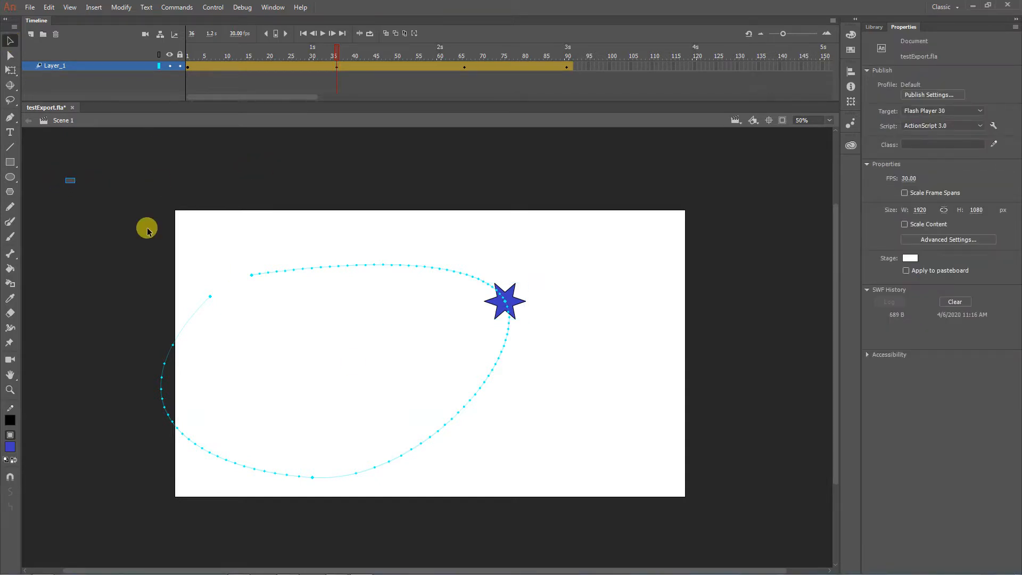
{"action": "left_click_drag", "start_coordinate": [66, 178], "coordinate": [659, 550]}
{"action": "left_click_drag", "start_coordinate": [509, 300], "coordinate": [576, 266]}
{"action": "left_click", "coordinate": [195, 215]}
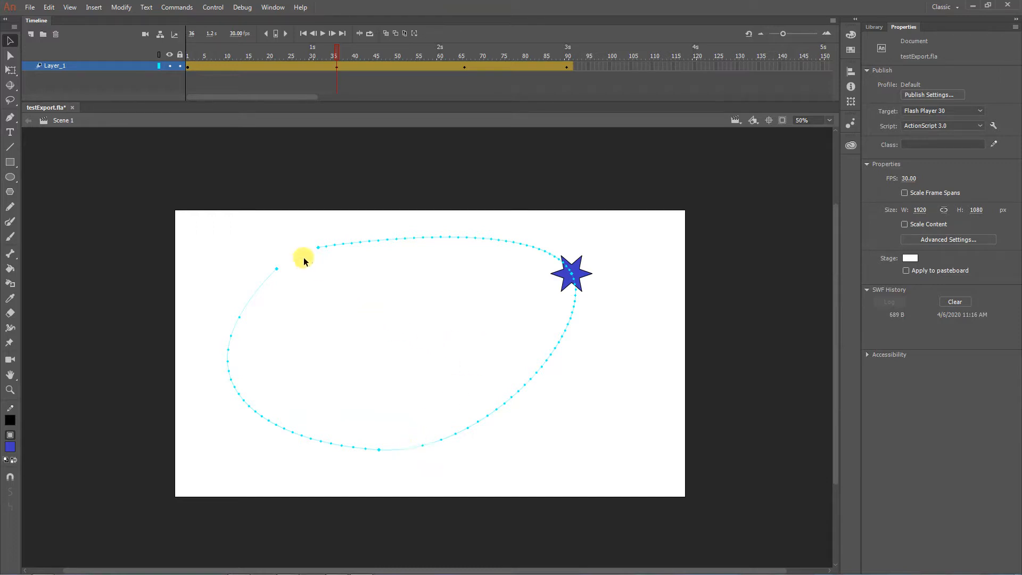
- Scrub the playhead through the keyframes at frames 36 and 66 and on to frame 78 to check the star's position
{"action": "left_click_drag", "start_coordinate": [199, 52], "coordinate": [337, 53]}
{"action": "left_click", "coordinate": [463, 51]}
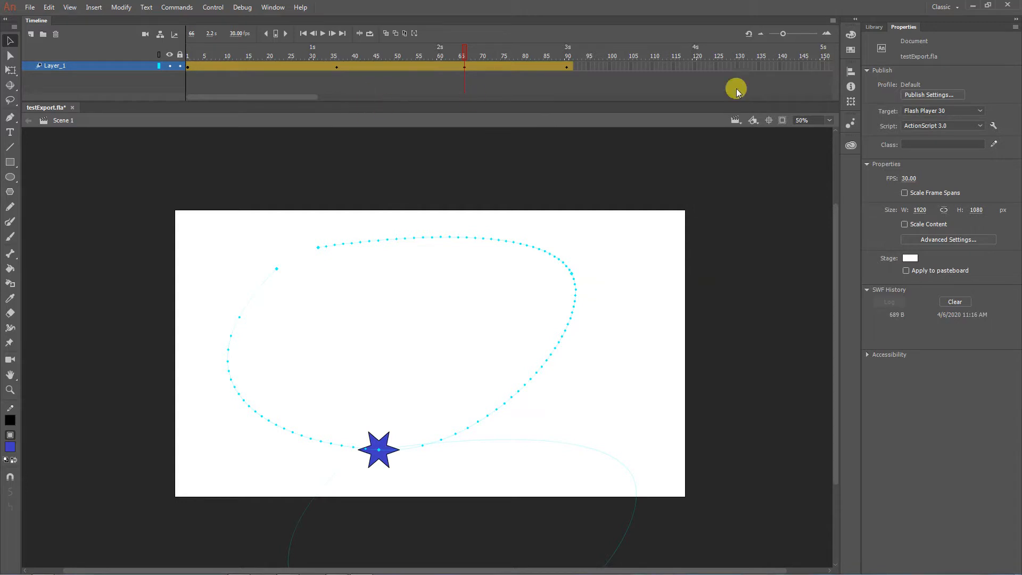
{"action": "left_click", "coordinate": [515, 66]}
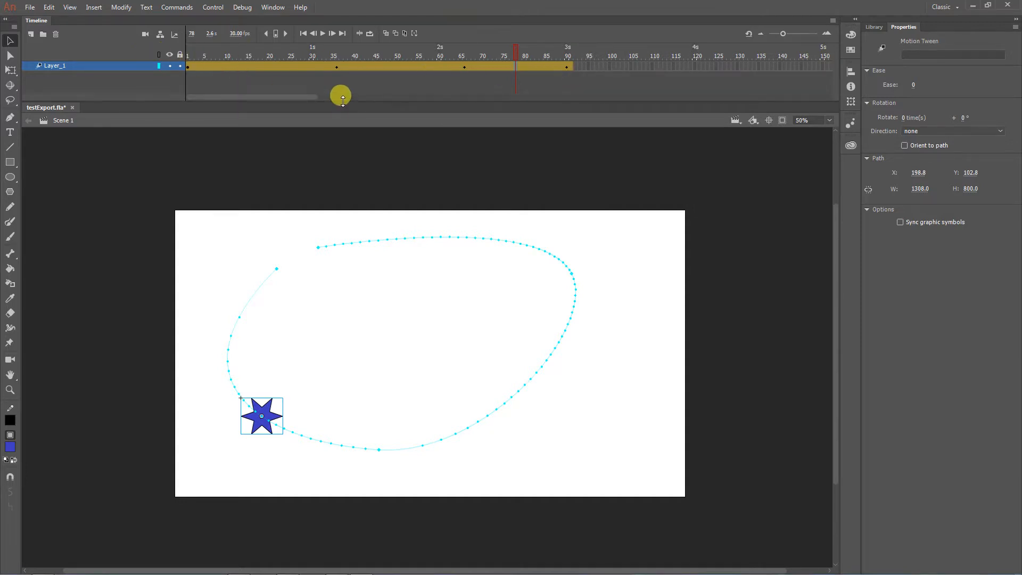
- Open the motion editor for the Layer_1 tween and enlarge the timeline area to show its curves at full height
{"action": "left_click_drag", "start_coordinate": [338, 101], "coordinate": [340, 123]}
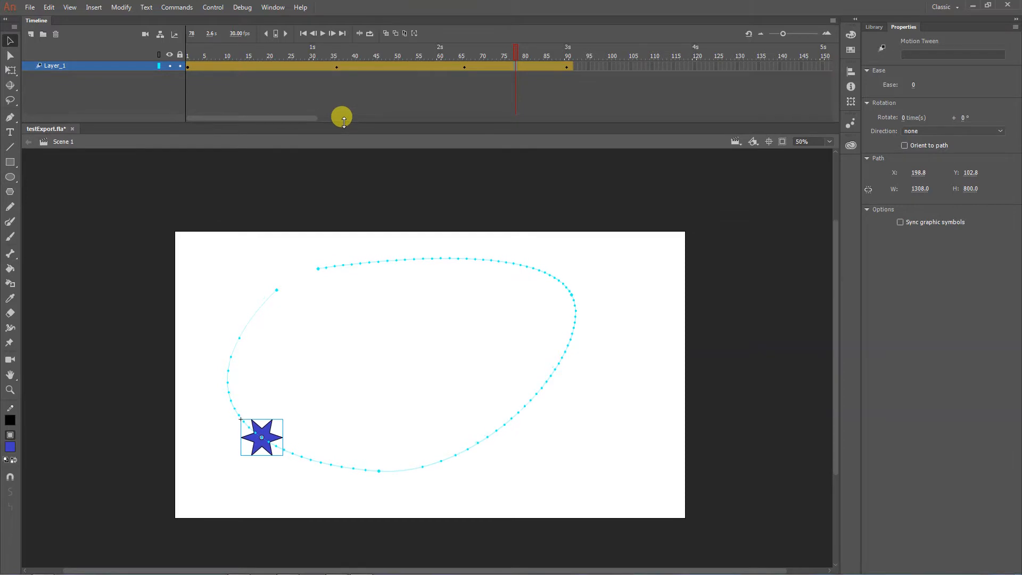
{"action": "double_click", "coordinate": [263, 66]}
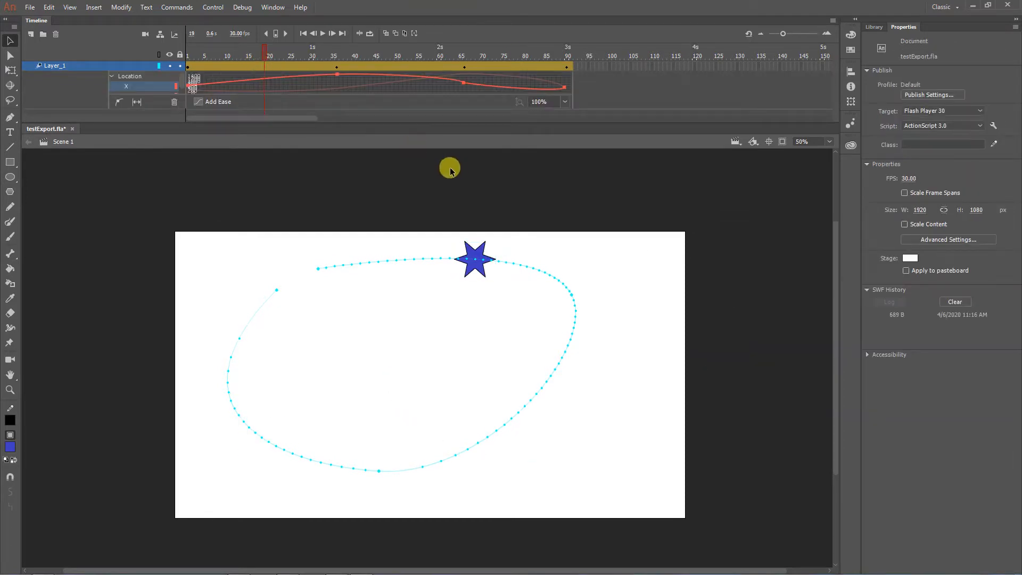
{"action": "left_click_drag", "start_coordinate": [420, 118], "coordinate": [416, 192]}
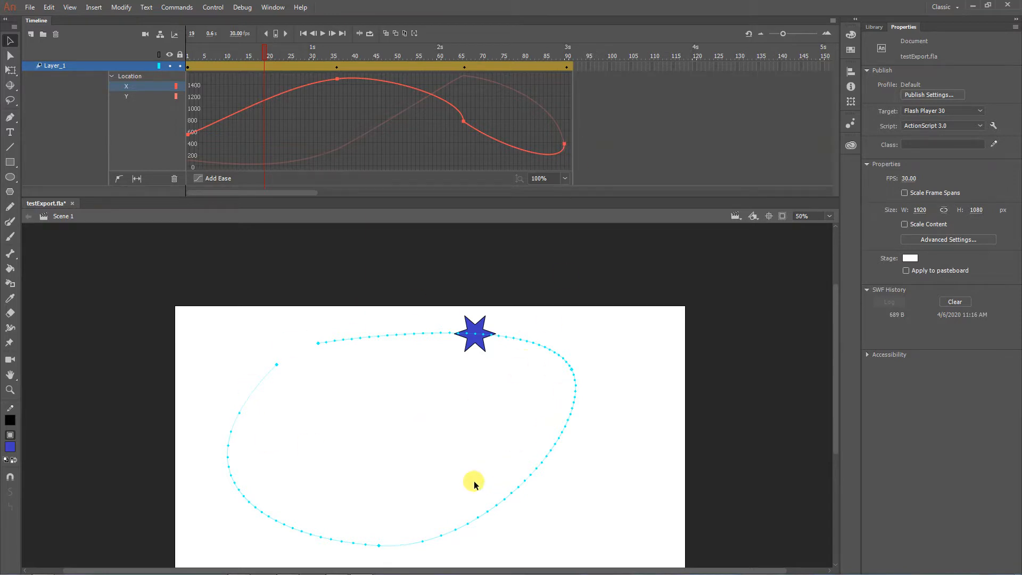
- Compare the tween's Location X and Y curves with the star's motion path on the stage
{"action": "left_click", "coordinate": [137, 96]}
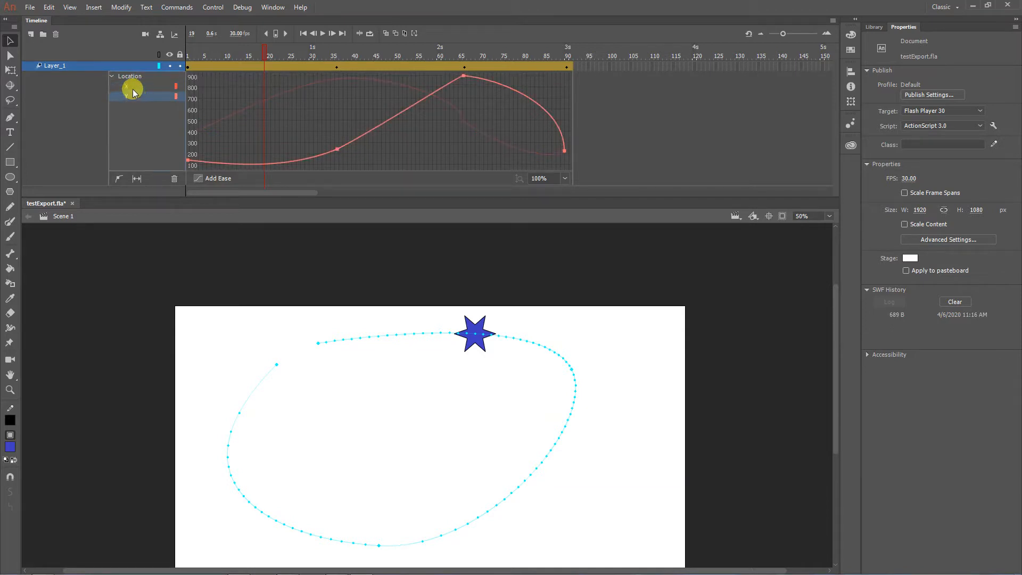
{"action": "left_click", "coordinate": [132, 88]}
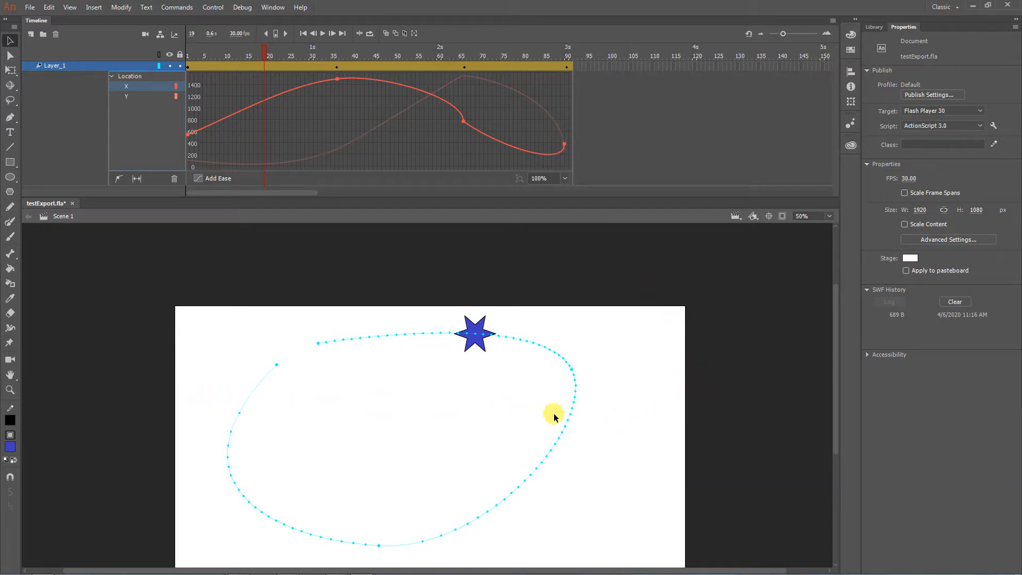
{"action": "left_click", "coordinate": [208, 121]}
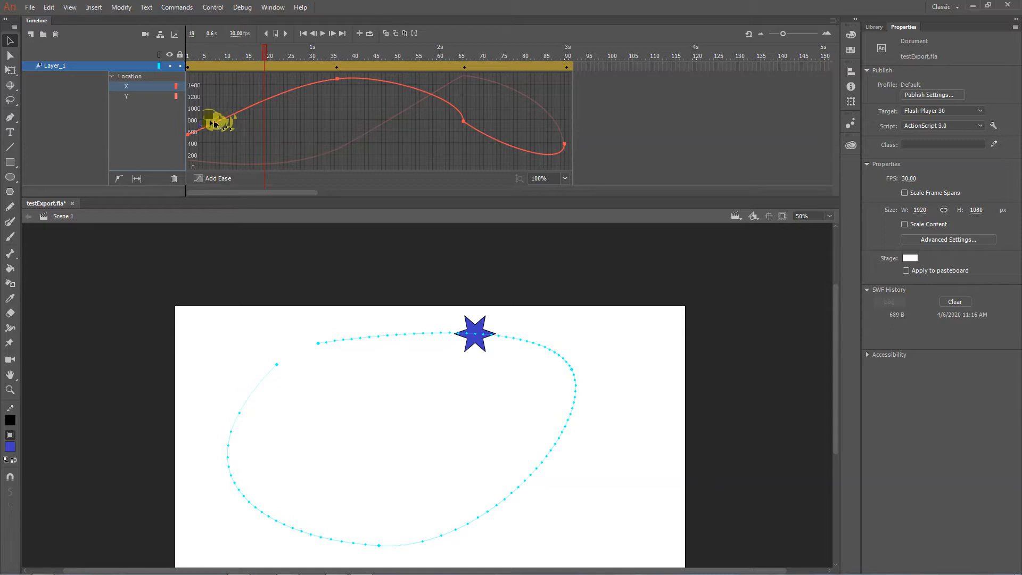
{"action": "left_click", "coordinate": [141, 96]}
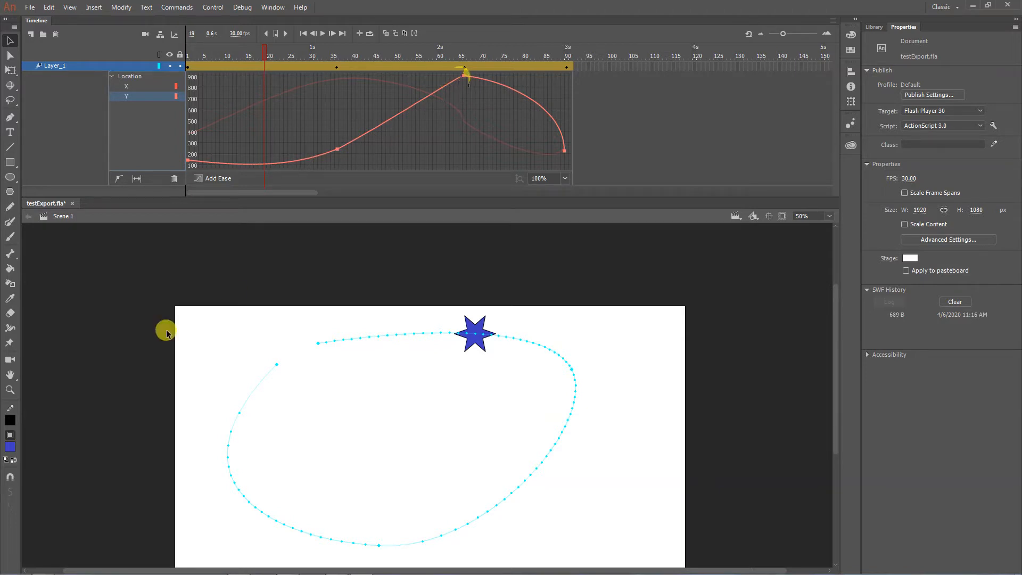
{"action": "left_click_drag", "start_coordinate": [155, 311], "coordinate": [153, 258]}
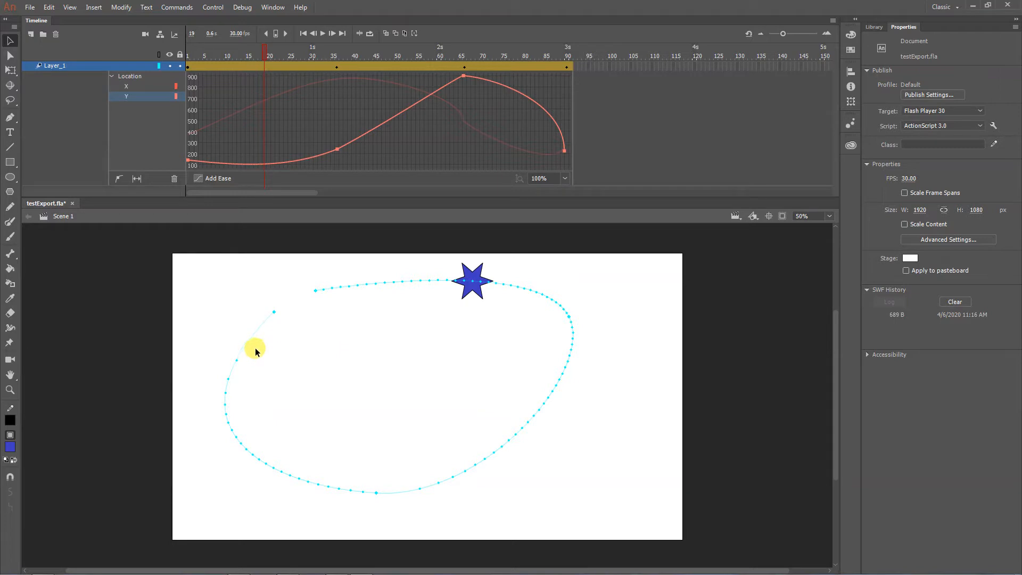
- Smooth the Location X curve at the frame 66 keyframe by tilting its incoming handle back toward the earlier frames
{"action": "left_click", "coordinate": [144, 87]}
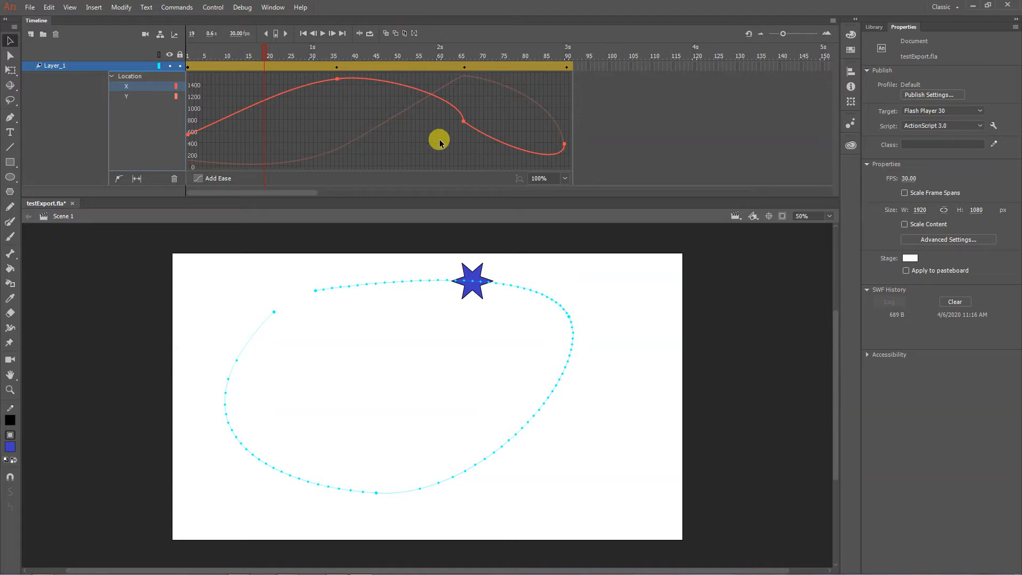
{"action": "left_click", "coordinate": [463, 122]}
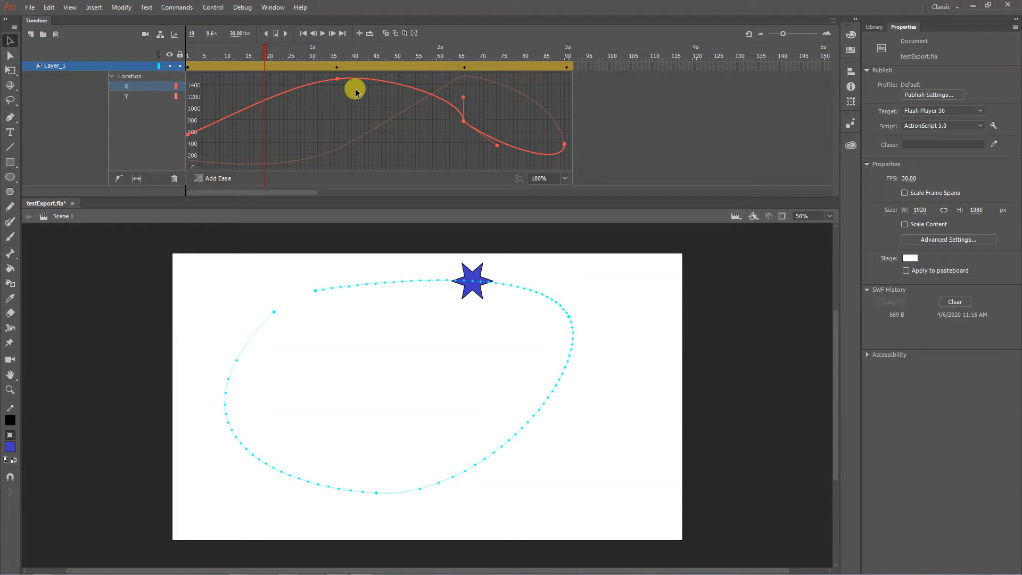
{"action": "left_click", "coordinate": [337, 80]}
{"action": "left_click", "coordinate": [463, 121]}
{"action": "left_click_drag", "start_coordinate": [462, 97], "coordinate": [447, 103]}
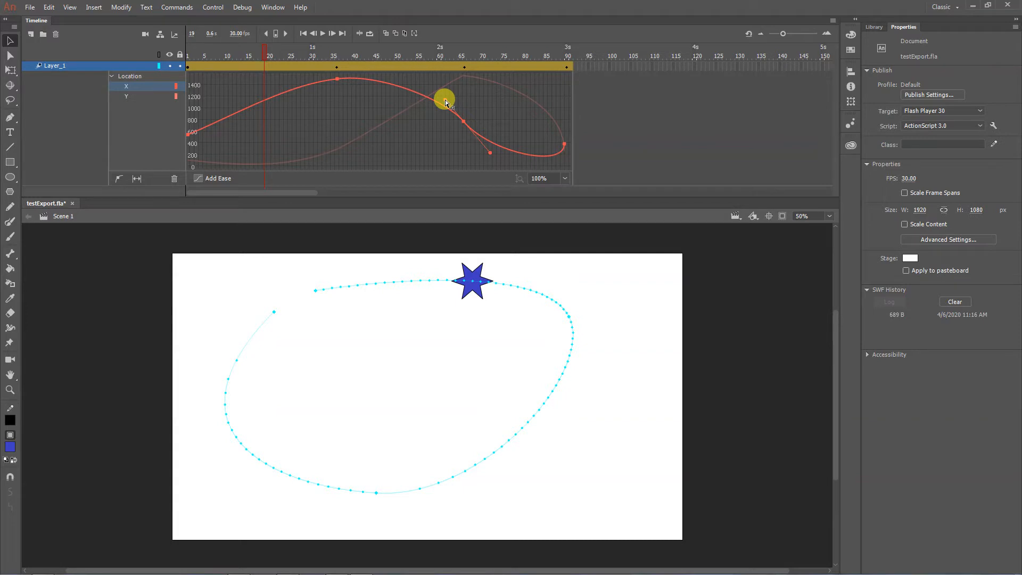
{"action": "key", "text": "Return"}
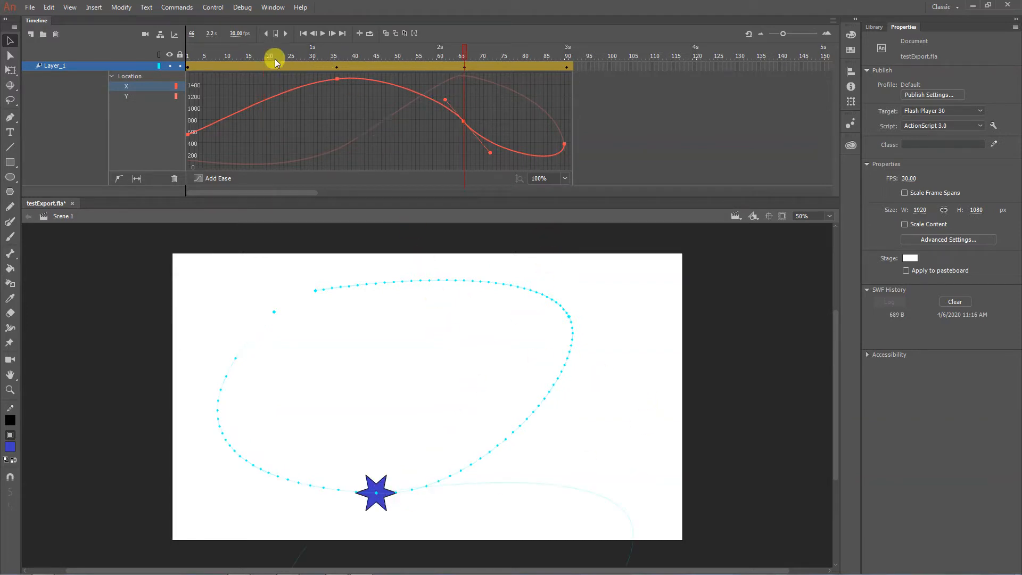
- Reshape the end of the Location X curve by extending the last keyframe's handle down and back toward earlier frames
{"action": "left_click", "coordinate": [261, 49]}
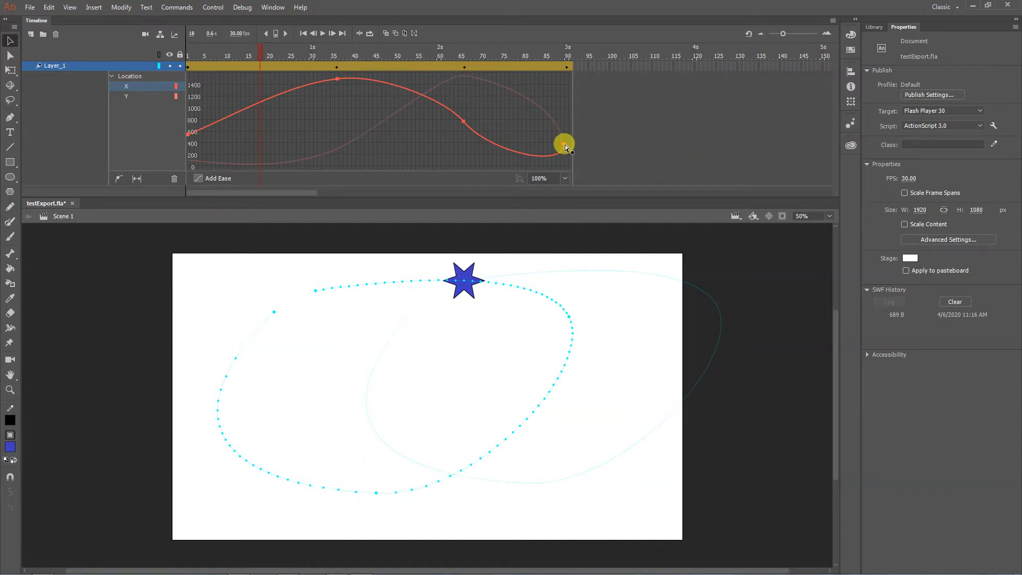
{"action": "left_click_drag", "start_coordinate": [565, 145], "coordinate": [565, 170]}
{"action": "mouse_move", "coordinate": [547, 168]}
{"action": "left_mouse_down"}
{"action": "mouse_move", "coordinate": [527, 116]}
{"action": "mouse_move", "coordinate": [534, 174]}
{"action": "mouse_move", "coordinate": [534, 160]}
{"action": "left_mouse_up"}
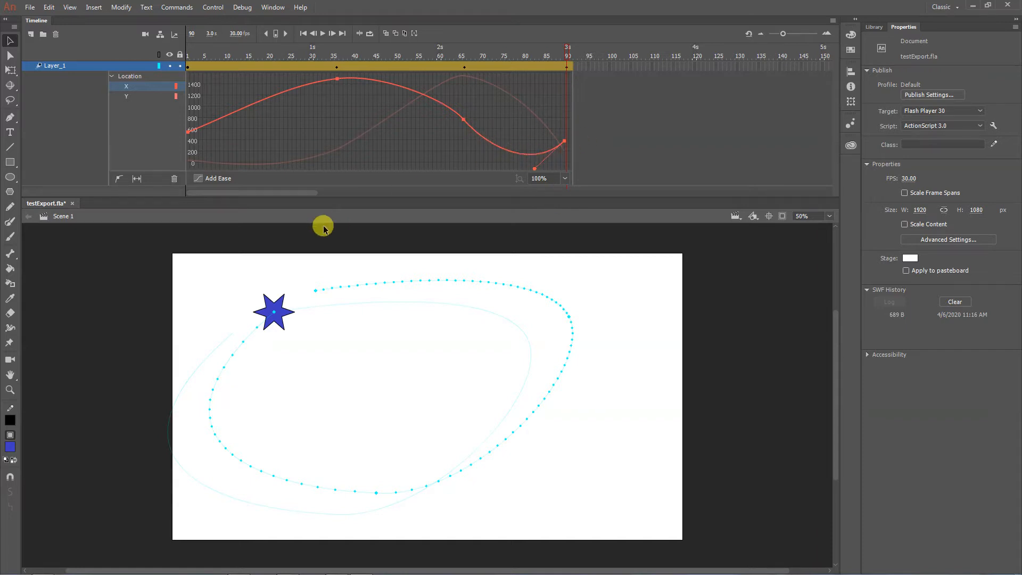
- Adjust the last keyframe's handle on the Location Y curve so the curve descends more evenly to its end
{"action": "left_click", "coordinate": [128, 96]}
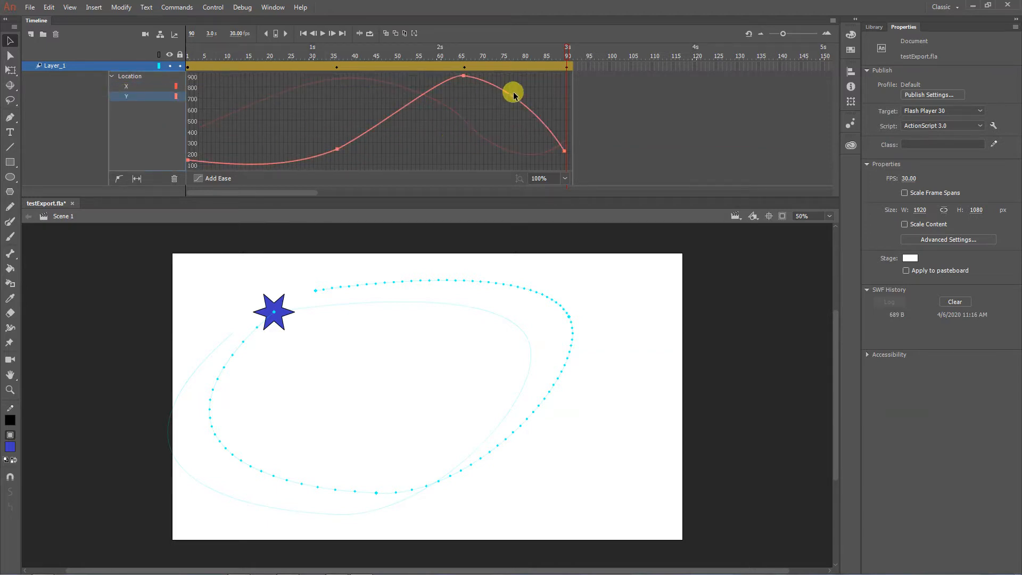
{"action": "left_click", "coordinate": [565, 152]}
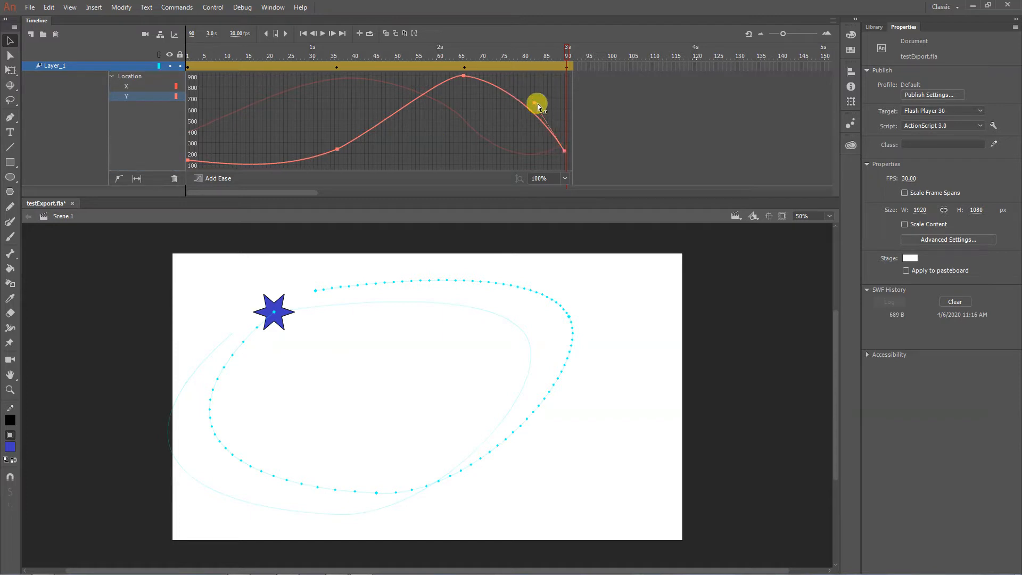
{"action": "left_click_drag", "start_coordinate": [536, 106], "coordinate": [525, 108]}
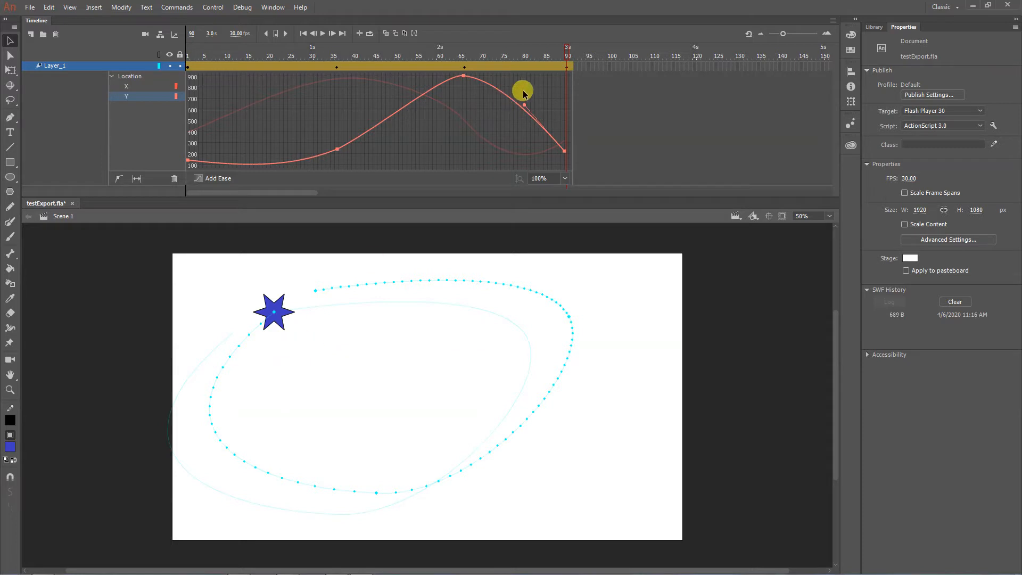
{"action": "left_click_drag", "start_coordinate": [527, 109], "coordinate": [555, 99]}
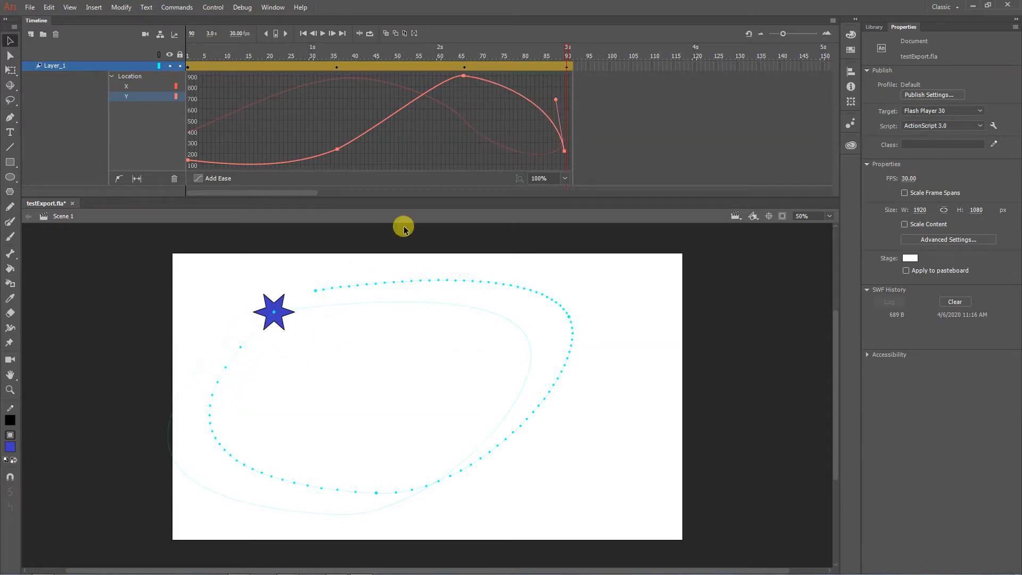
{"action": "left_click_drag", "start_coordinate": [555, 99], "coordinate": [526, 107]}
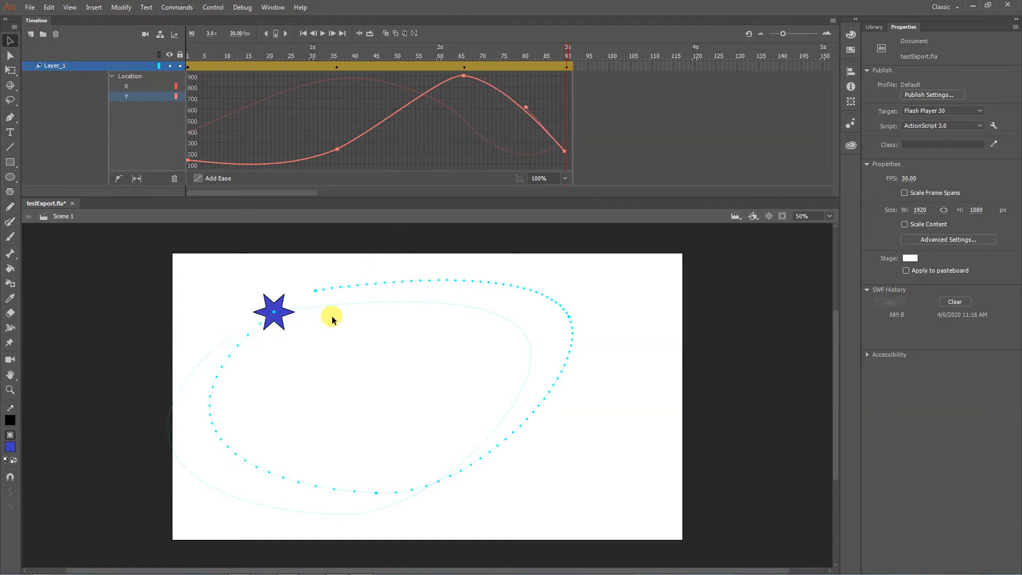
- Close the motion editor and play the star animation from the first frame
{"action": "left_click", "coordinate": [269, 66]}
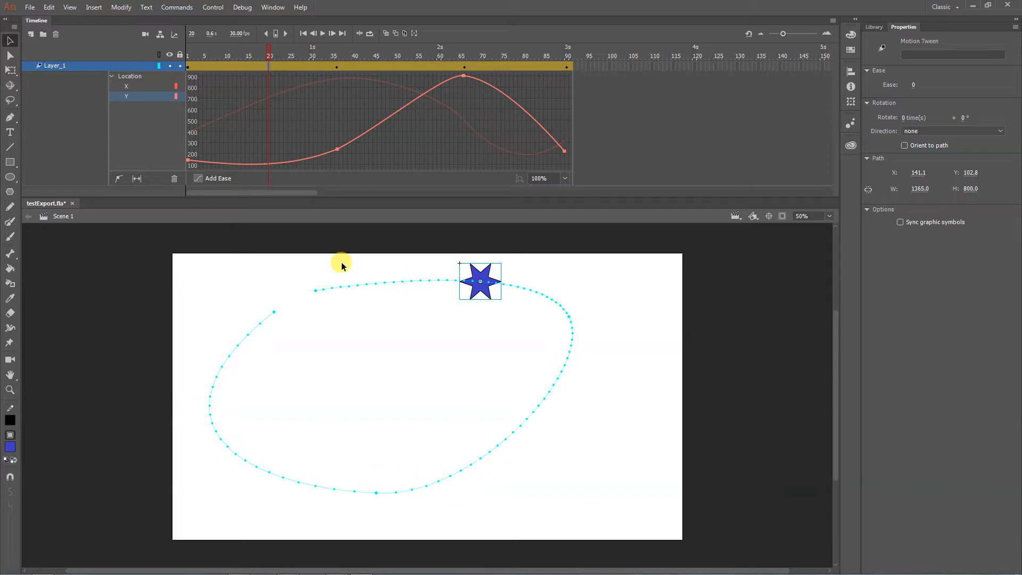
{"action": "double_click", "coordinate": [241, 64]}
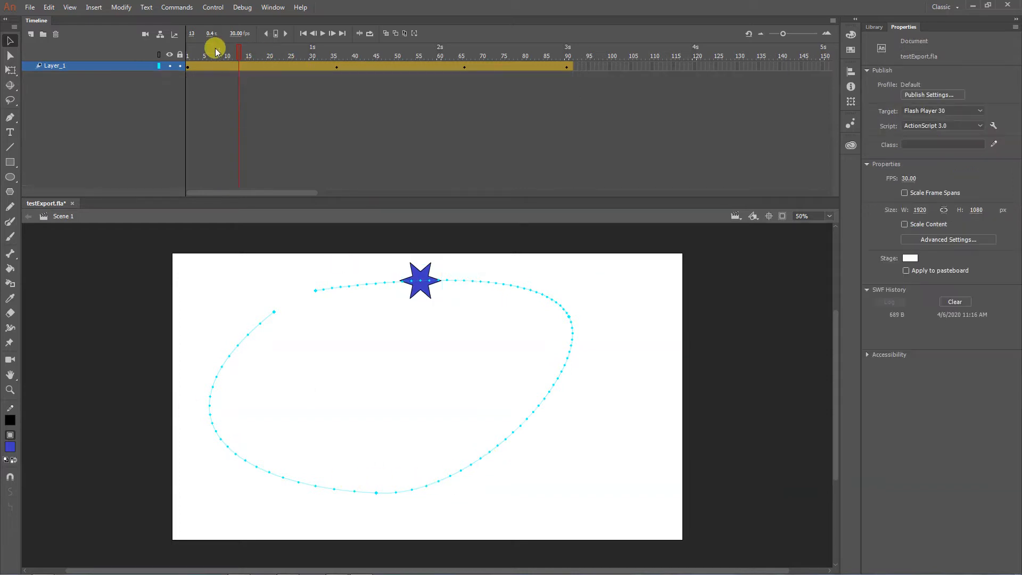
{"action": "left_click_drag", "start_coordinate": [214, 46], "coordinate": [163, 46]}
{"action": "left_click", "coordinate": [324, 35]}
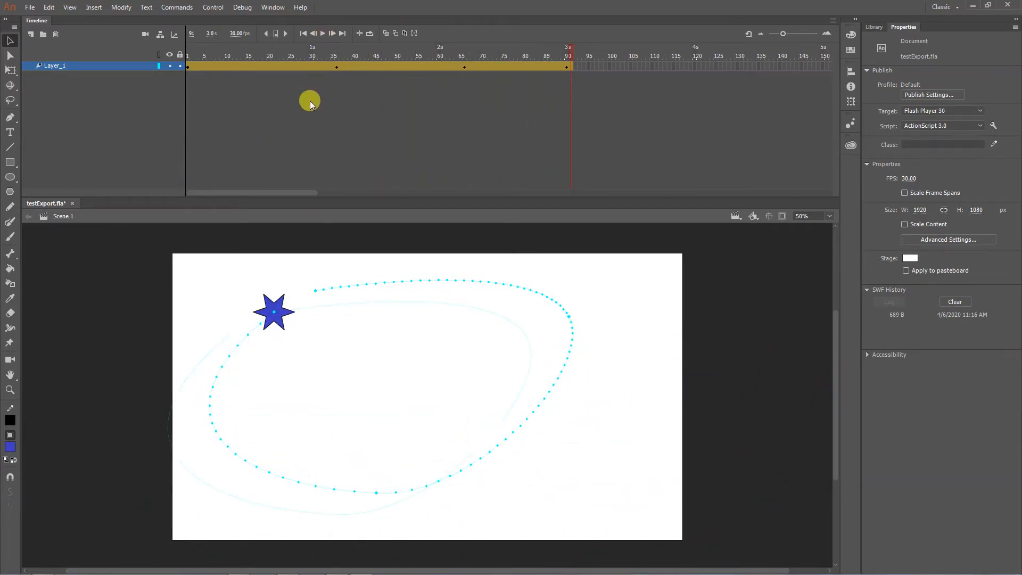
- Remove frames 14 to 18 from the Layer_1 tween and play the shortened animation from the first frame
{"action": "left_click", "coordinate": [248, 67]}
{"action": "left_click", "coordinate": [268, 101]}
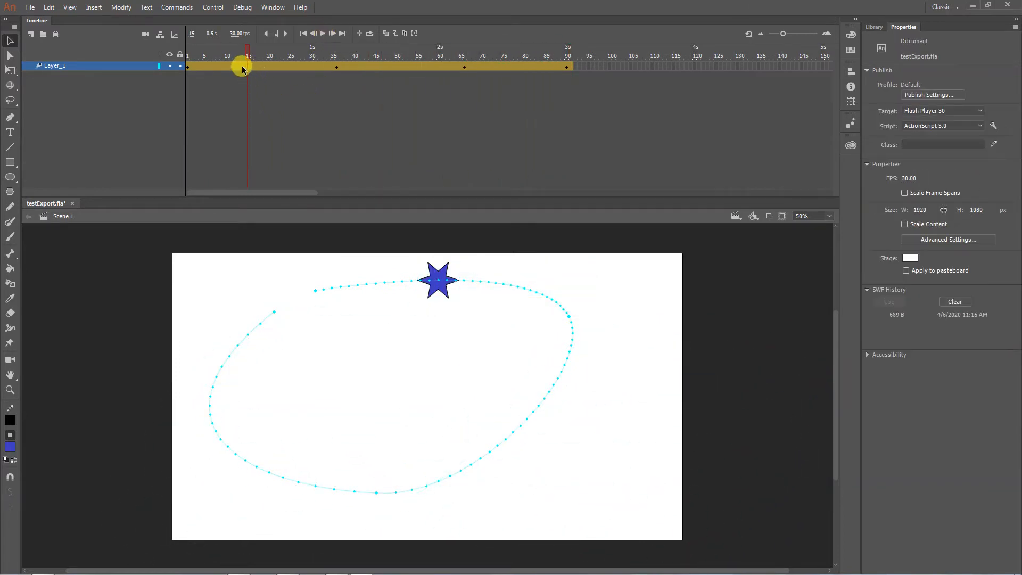
{"action": "left_click_drag", "start_coordinate": [242, 69], "coordinate": [259, 66]}
{"action": "right_click", "coordinate": [259, 67]}
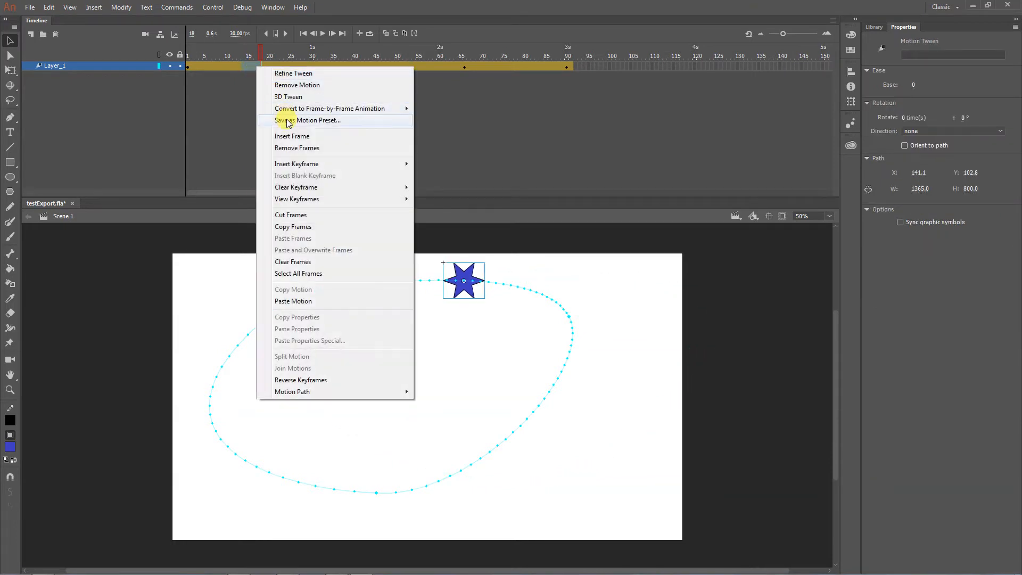
{"action": "left_click", "coordinate": [283, 148]}
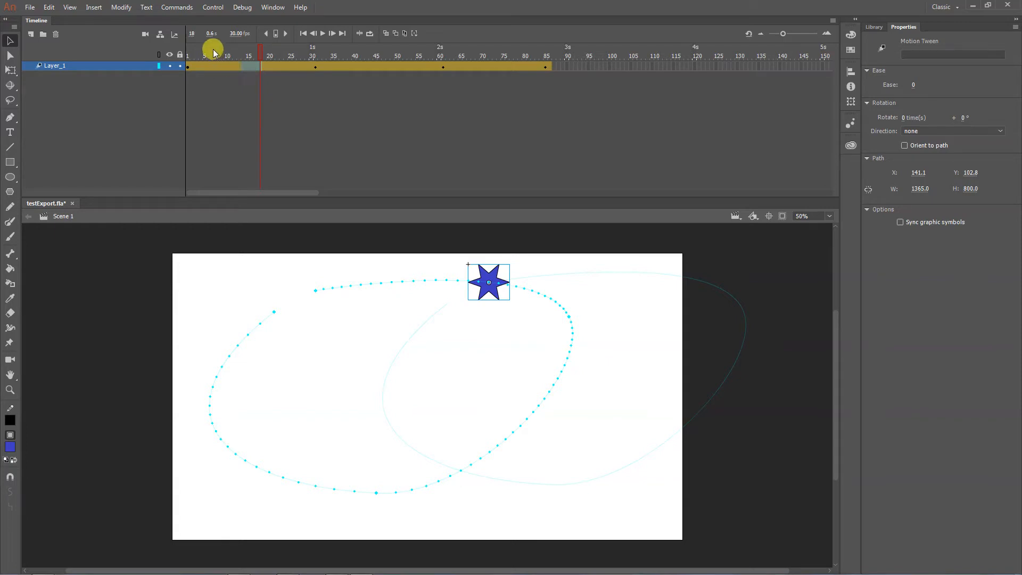
{"action": "left_click", "coordinate": [304, 33]}
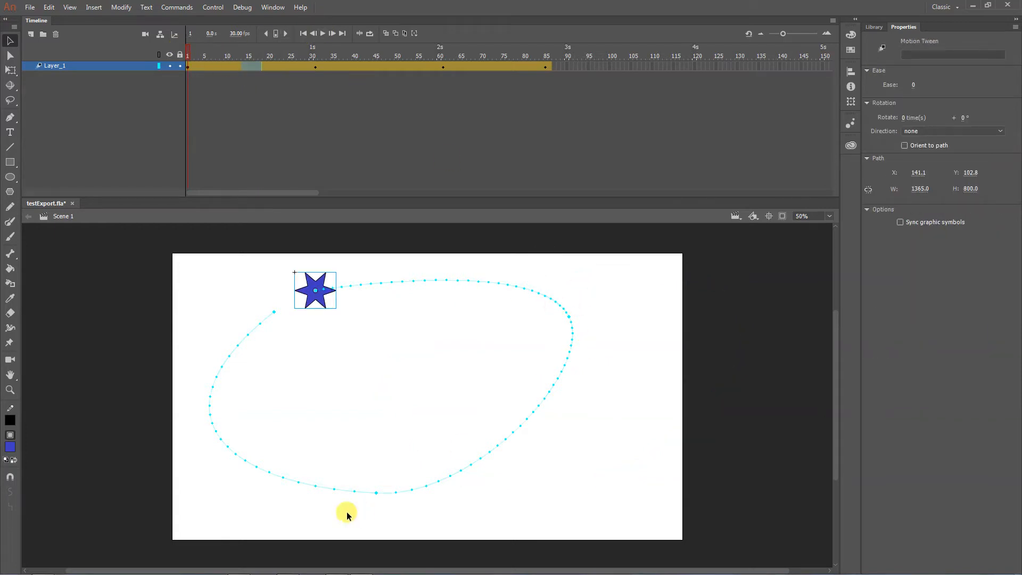
{"action": "left_click", "coordinate": [324, 35]}
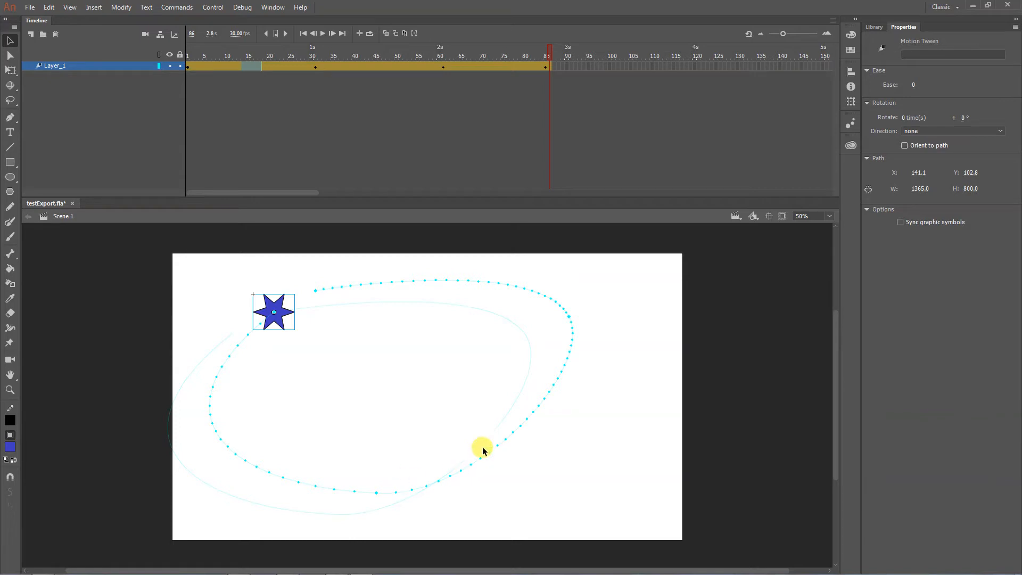
- Reopen the motion editor and steepen the Location X curve at the frame 31 keyframe by lowering its incoming handle
{"action": "double_click", "coordinate": [296, 68]}
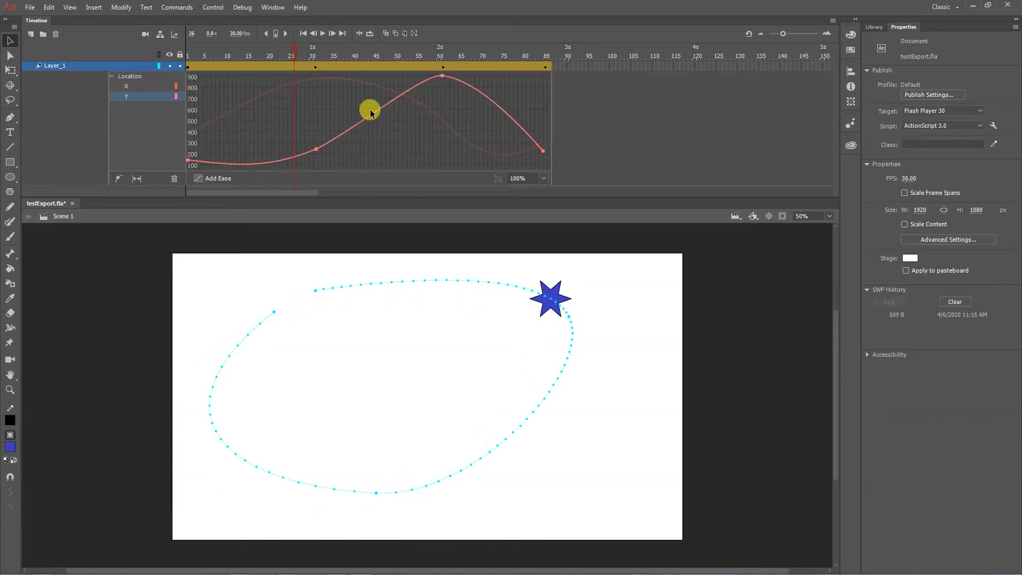
{"action": "left_click", "coordinate": [127, 90]}
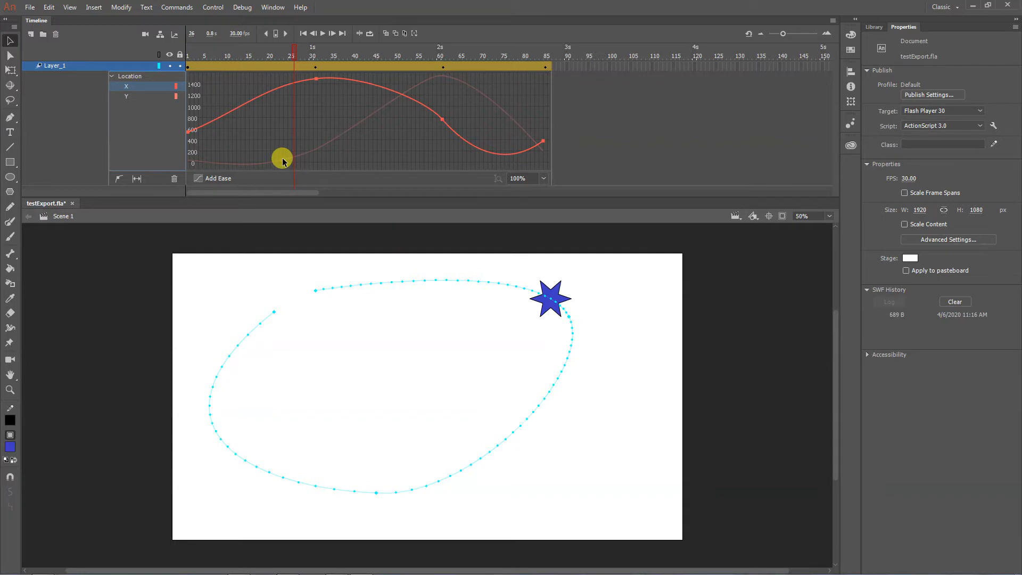
{"action": "left_click", "coordinate": [315, 80]}
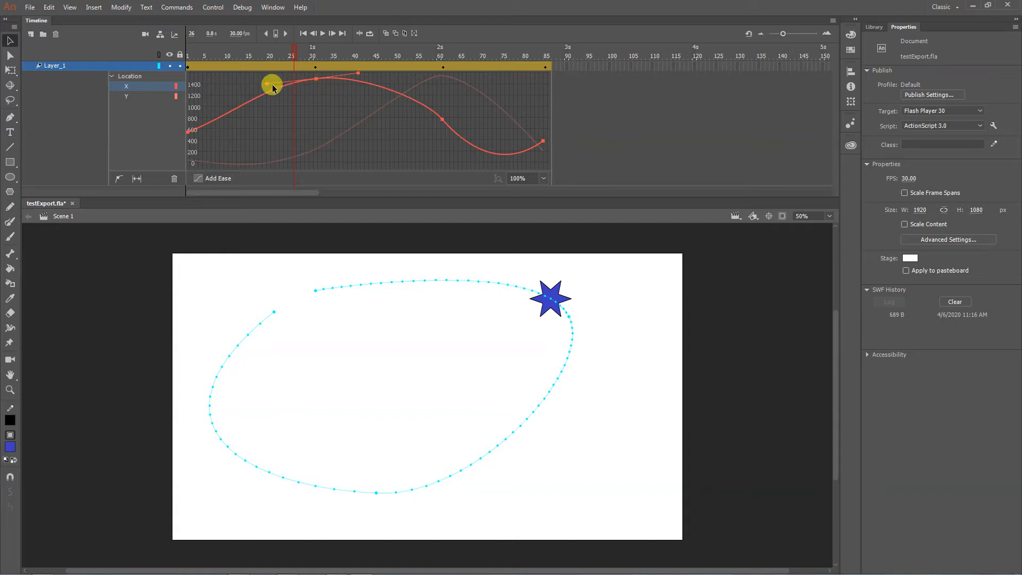
{"action": "left_click_drag", "start_coordinate": [267, 83], "coordinate": [285, 103]}
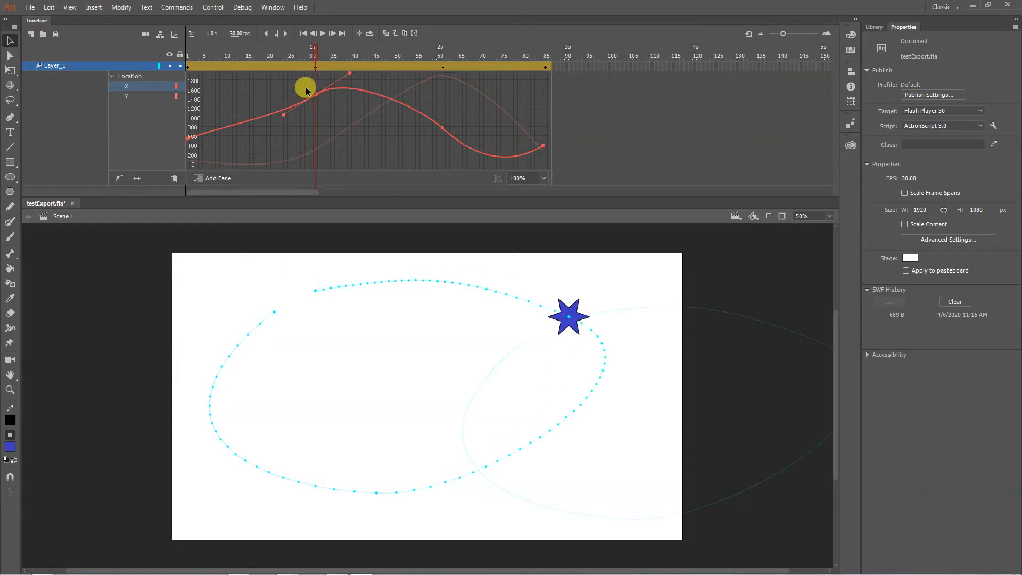
- Ease the start of the Location X curve with the first keyframe's handle and lower the frame 31 keyframe's outgoing handle
{"action": "left_click_drag", "start_coordinate": [188, 143], "coordinate": [248, 133]}
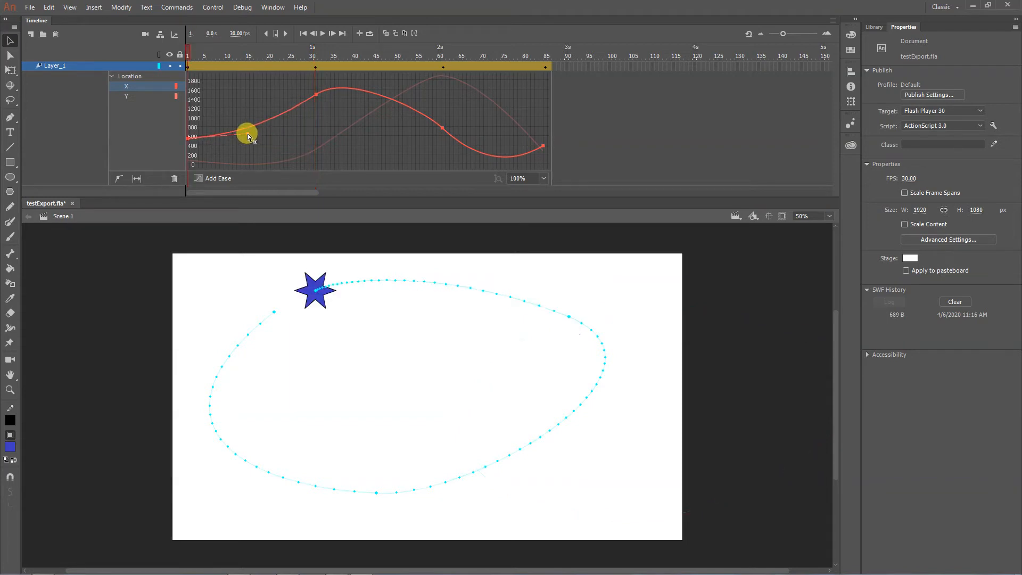
{"action": "left_click", "coordinate": [315, 94]}
{"action": "left_click_drag", "start_coordinate": [350, 72], "coordinate": [358, 100]}
{"action": "left_click", "coordinate": [282, 100]}
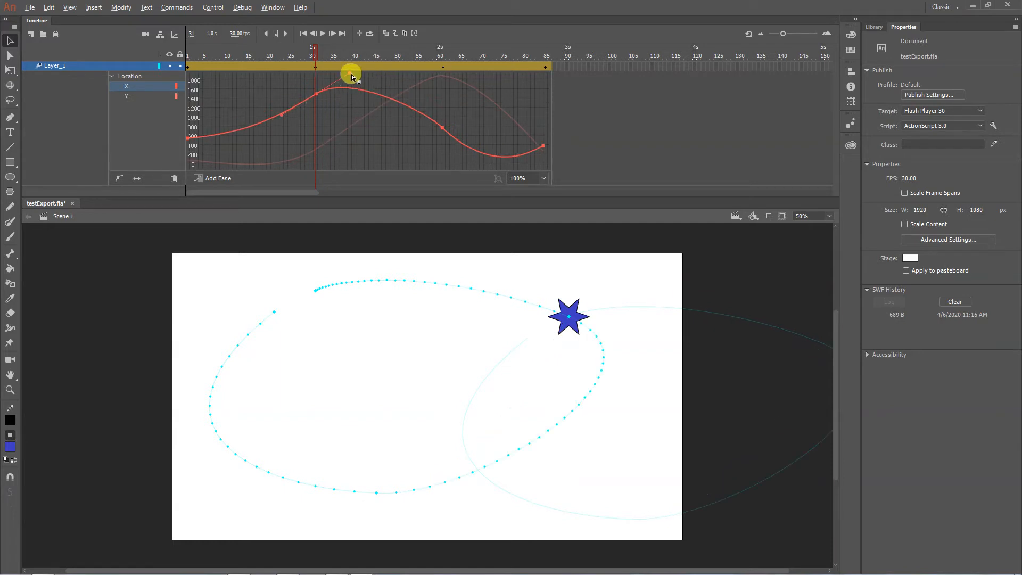
{"action": "left_click_drag", "start_coordinate": [349, 73], "coordinate": [350, 100]}
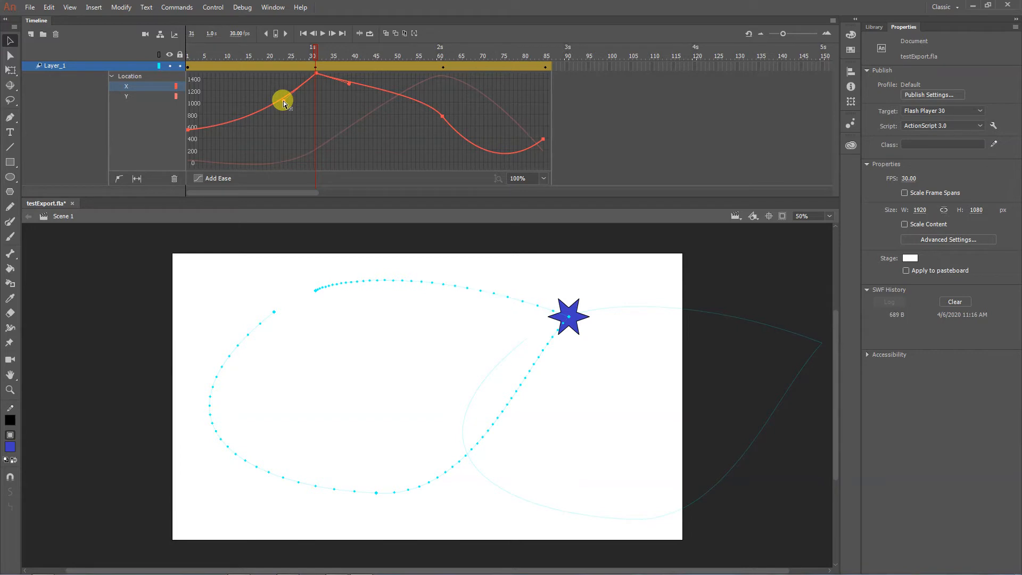
{"action": "left_click", "coordinate": [283, 100]}
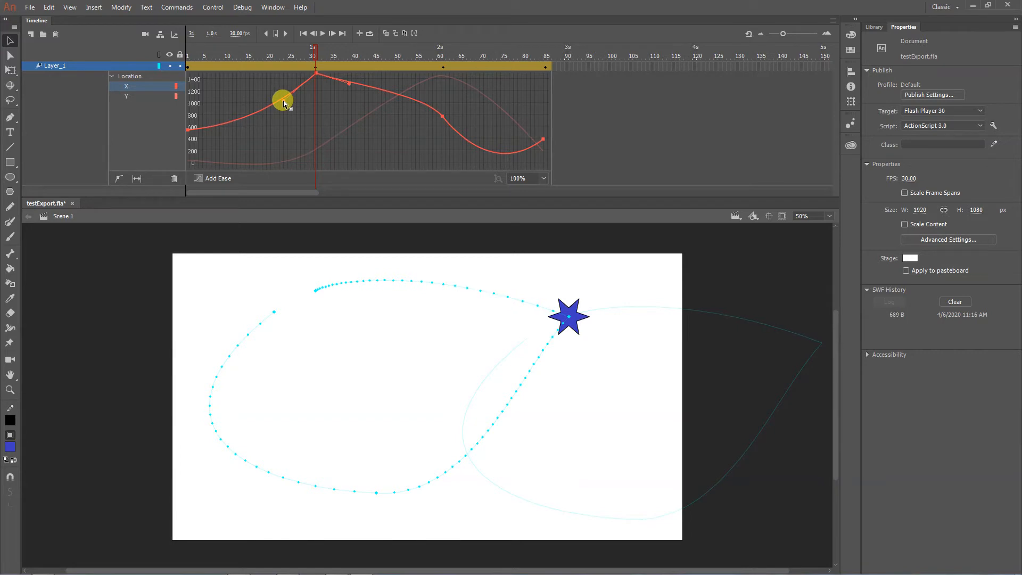
- Round the path's right-hand corner with the Subselection tool by moving its anchor slightly down and pulling both handles outward
{"action": "key", "text": "a"}
{"action": "left_click", "coordinate": [569, 319]}
{"action": "left_click", "coordinate": [526, 371]}
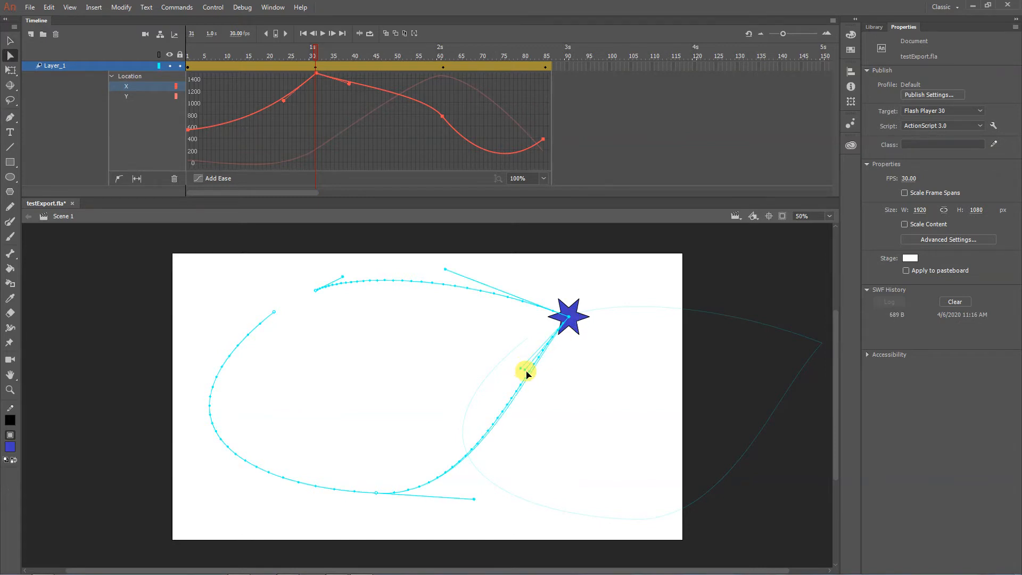
{"action": "left_click_drag", "start_coordinate": [527, 371], "coordinate": [547, 415]}
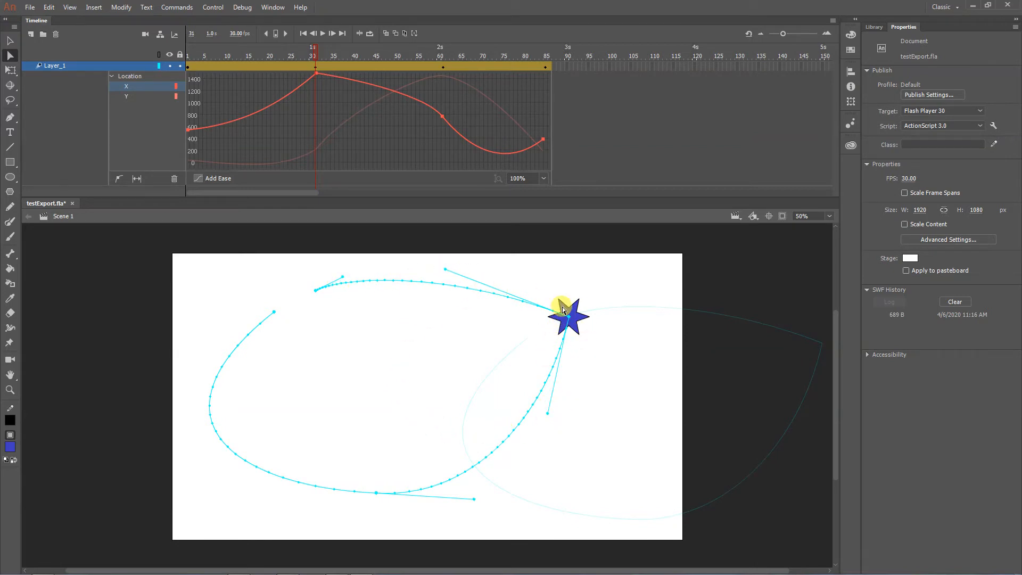
{"action": "left_click_drag", "start_coordinate": [567, 317], "coordinate": [568, 331]}
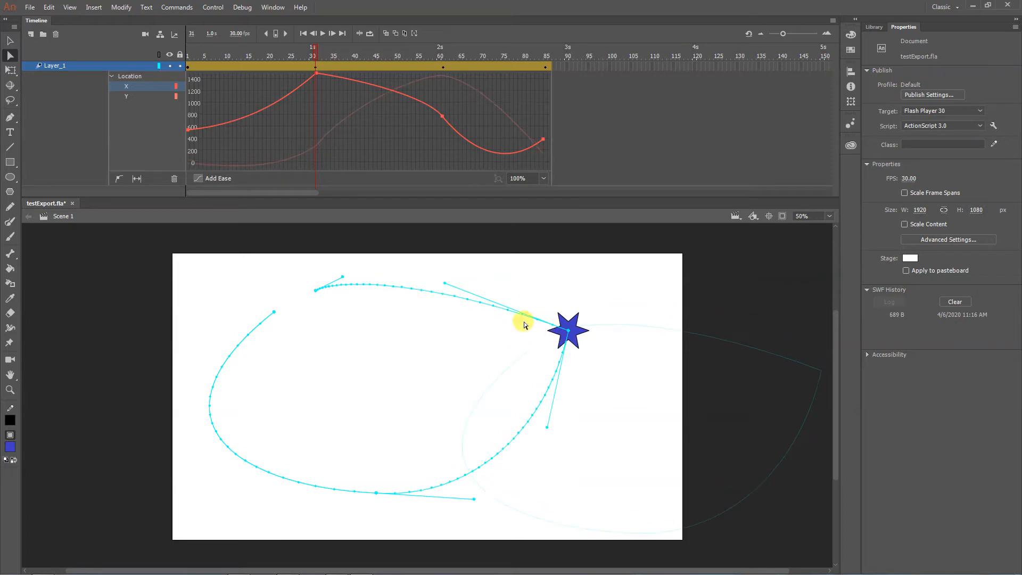
{"action": "left_click_drag", "start_coordinate": [445, 286], "coordinate": [496, 275]}
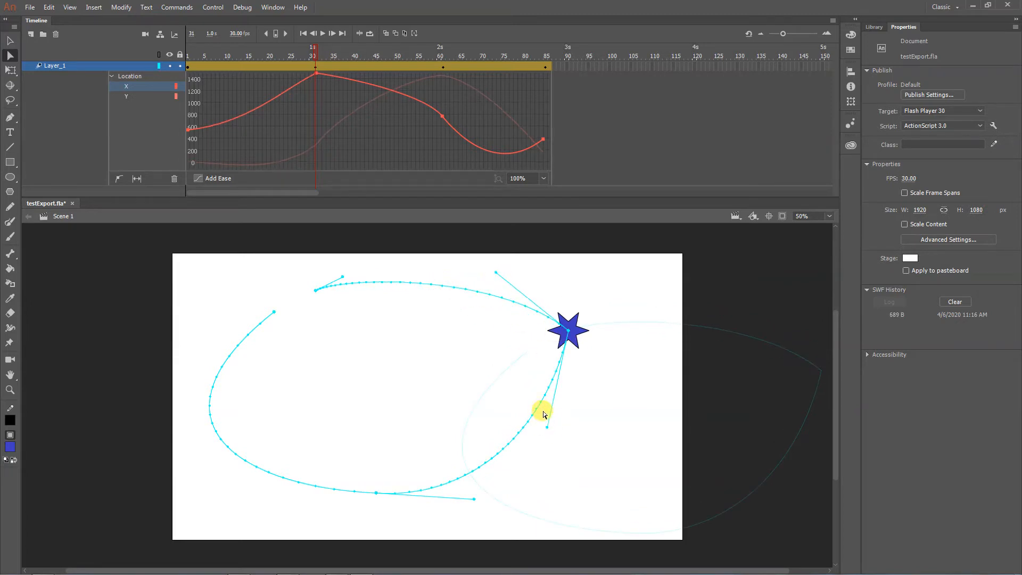
{"action": "left_click_drag", "start_coordinate": [548, 427], "coordinate": [558, 444]}
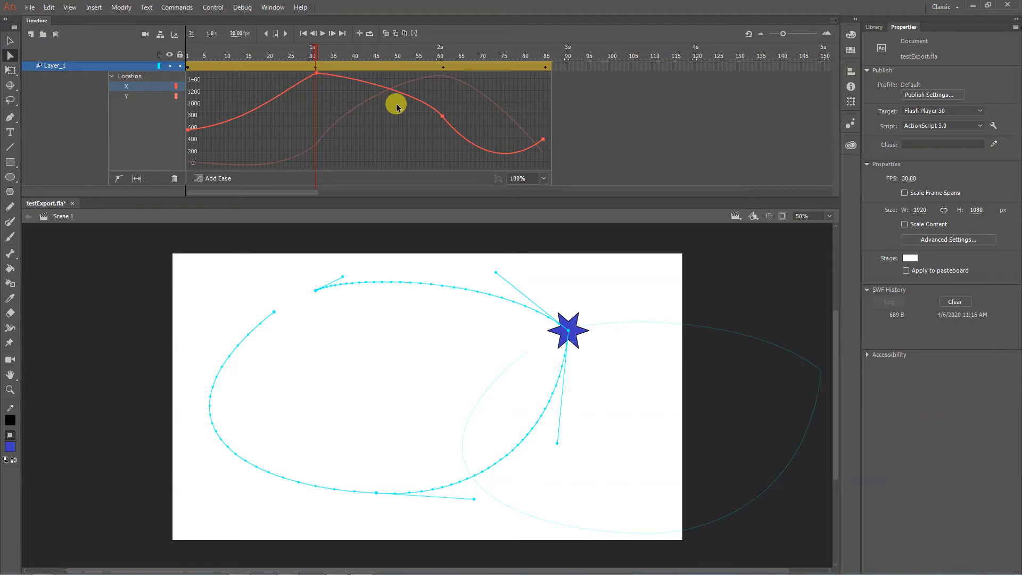
- Steepen the Location Y curve just after the frame 31 keyframe and lower the last keyframe's incoming handle
{"action": "left_click", "coordinate": [126, 96]}
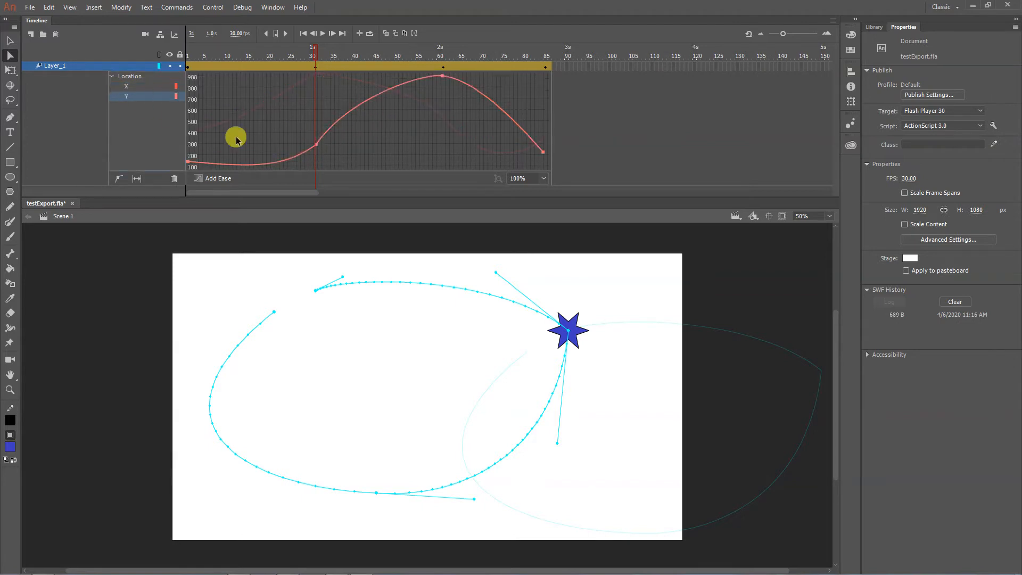
{"action": "left_click", "coordinate": [317, 145]}
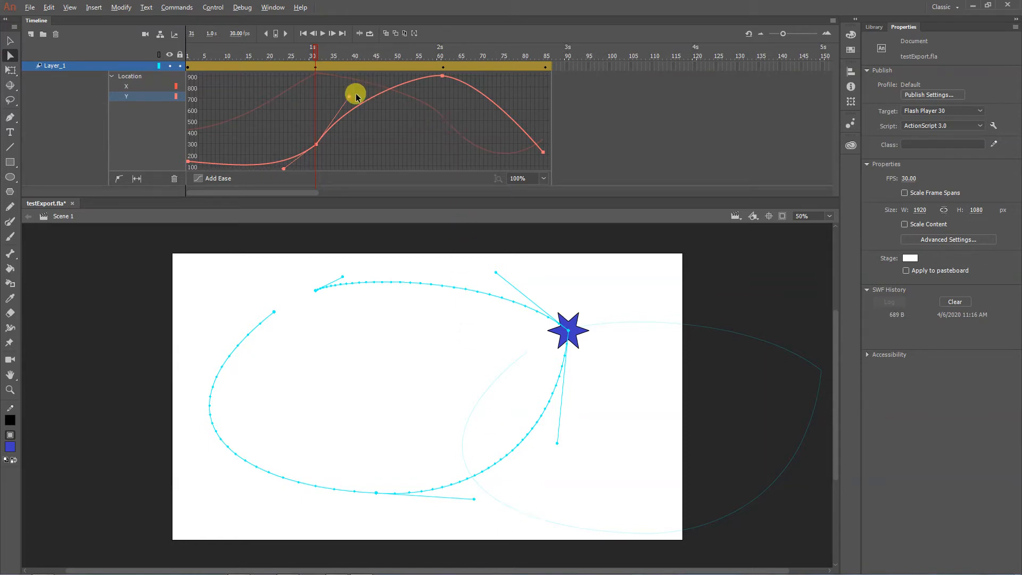
{"action": "left_click_drag", "start_coordinate": [349, 97], "coordinate": [340, 94]}
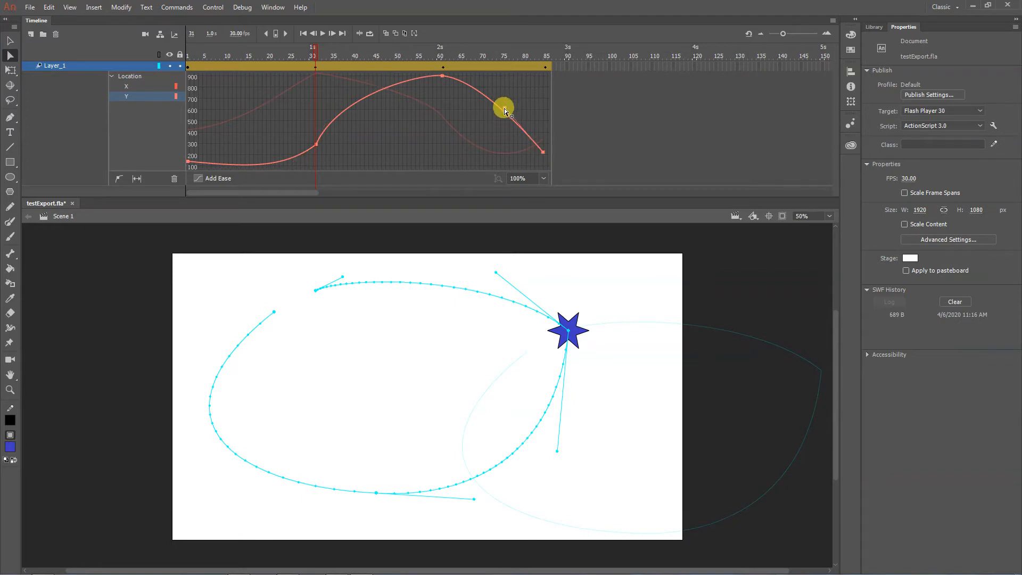
{"action": "left_click_drag", "start_coordinate": [505, 109], "coordinate": [486, 145]}
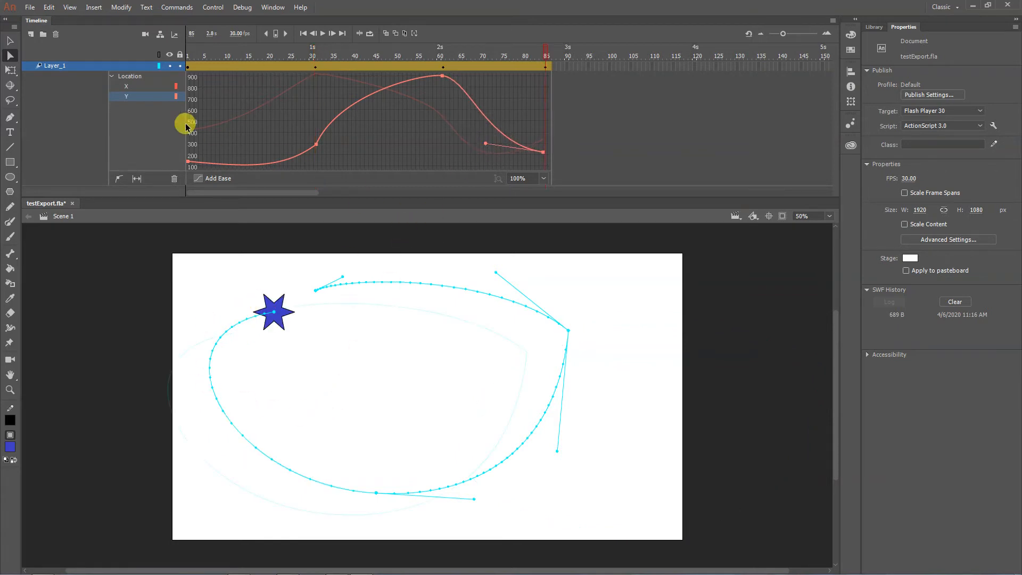
- Raise the last keyframe's handle on the Location X curve and pull the path's end-point handle outward to the left on the stage
{"action": "left_click", "coordinate": [135, 87]}
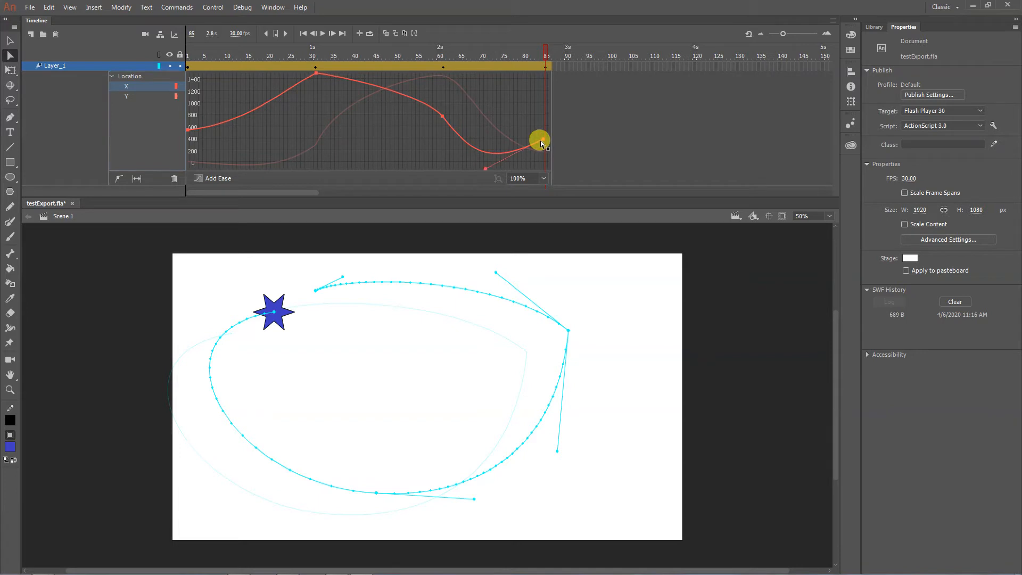
{"action": "left_click_drag", "start_coordinate": [480, 162], "coordinate": [477, 143]}
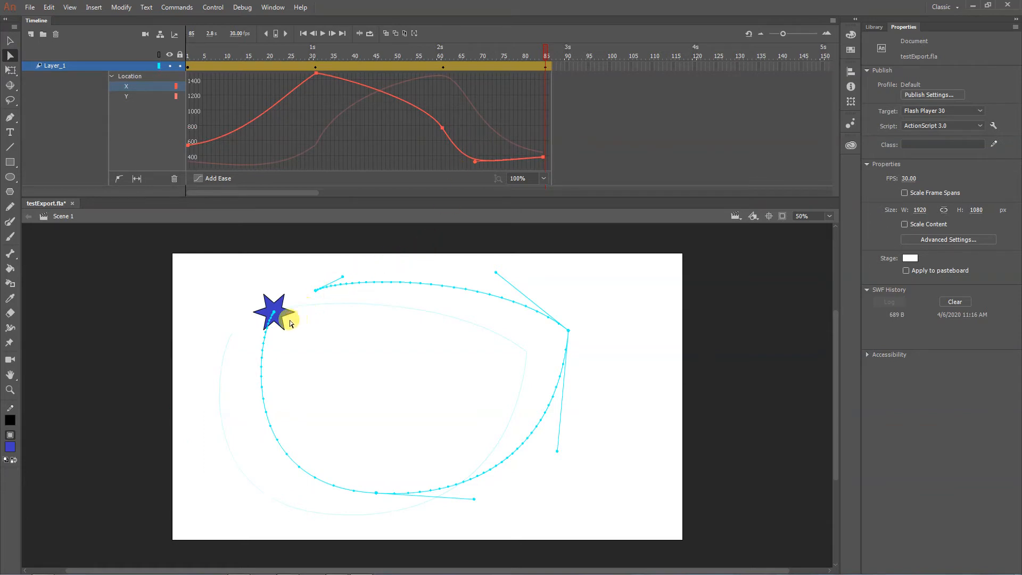
{"action": "left_click", "coordinate": [273, 313]}
{"action": "left_click_drag", "start_coordinate": [260, 336], "coordinate": [189, 360]}
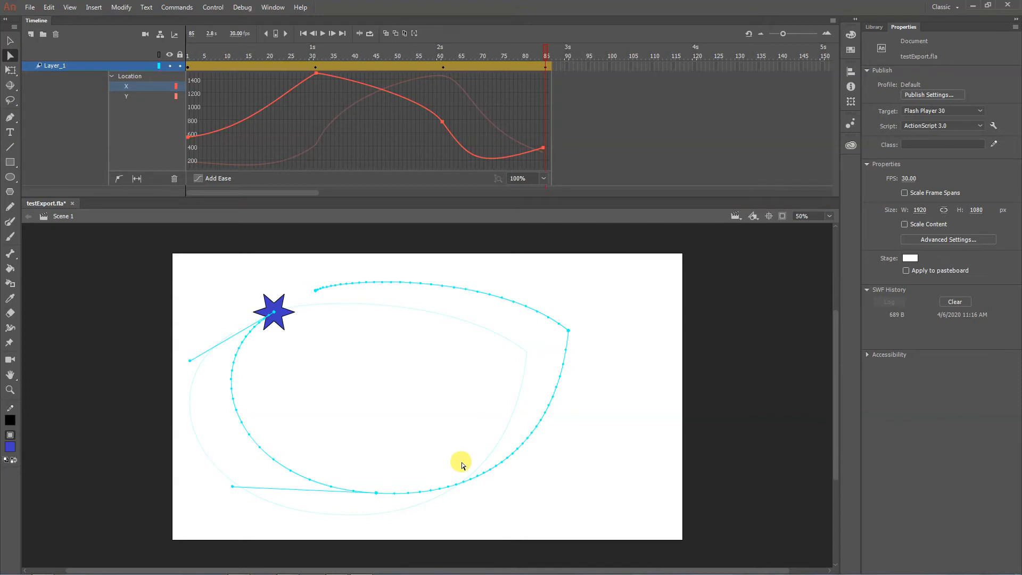
- Play the star animation from the first frame to review the reshaped path
{"action": "left_click", "coordinate": [107, 68]}
{"action": "left_click", "coordinate": [231, 51]}
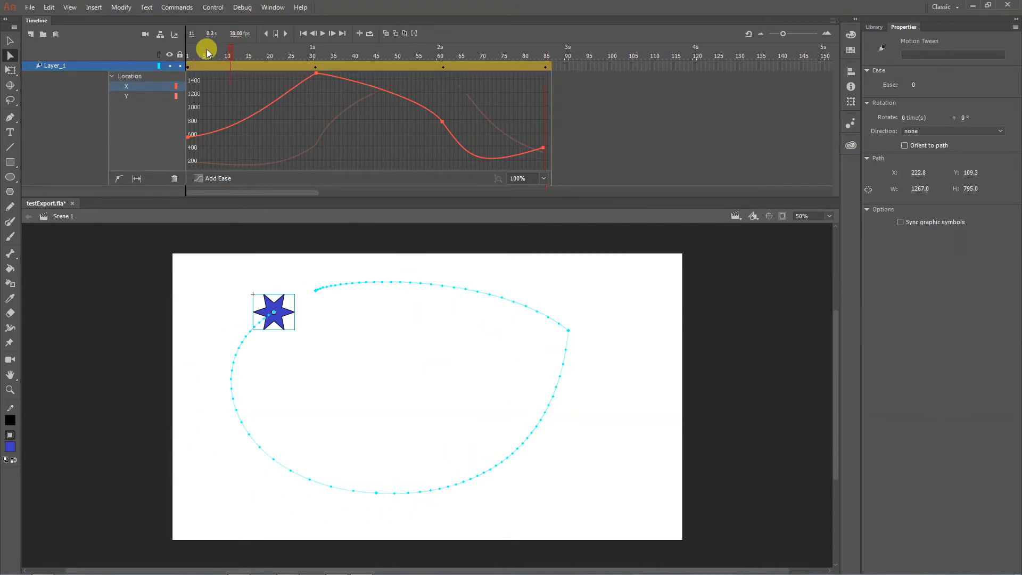
{"action": "left_click_drag", "start_coordinate": [207, 52], "coordinate": [166, 50]}
{"action": "left_click", "coordinate": [323, 33]}
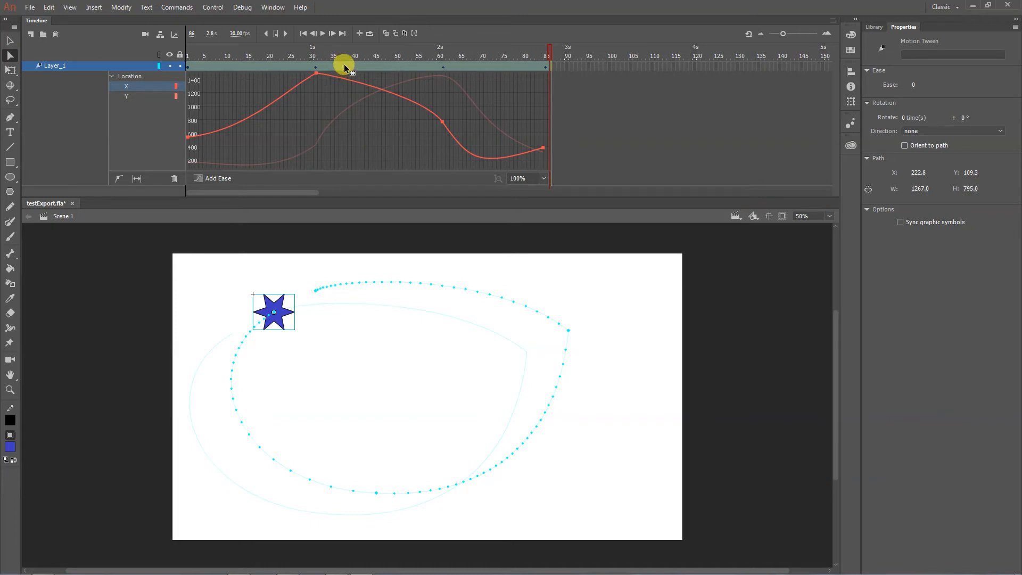
- Remove frames 38 to 53 from the Layer_1 tween to shorten the star's lower stretch
{"action": "left_click", "coordinate": [325, 66]}
{"action": "left_click", "coordinate": [595, 106]}
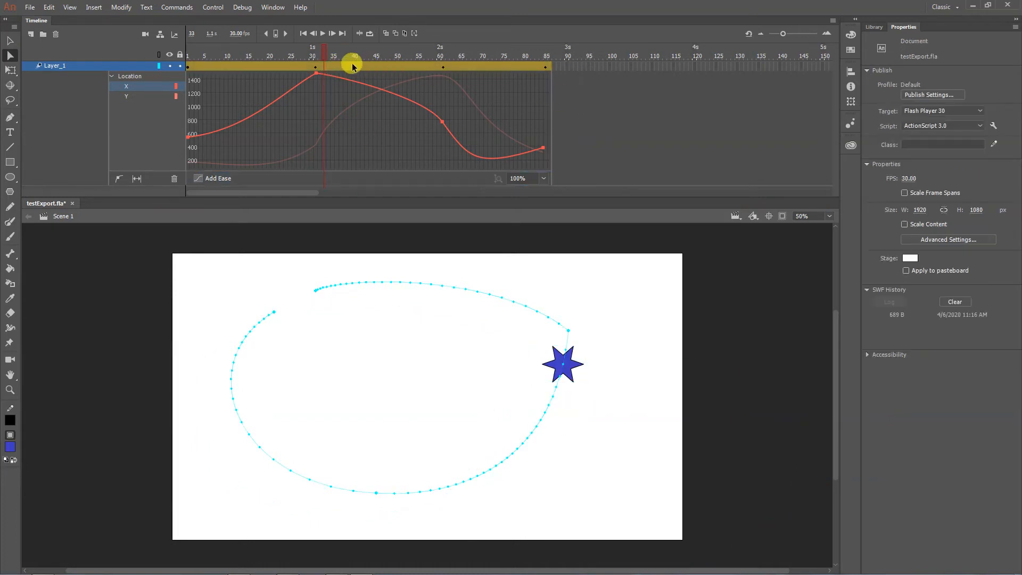
{"action": "left_click_drag", "start_coordinate": [353, 63], "coordinate": [416, 70]}
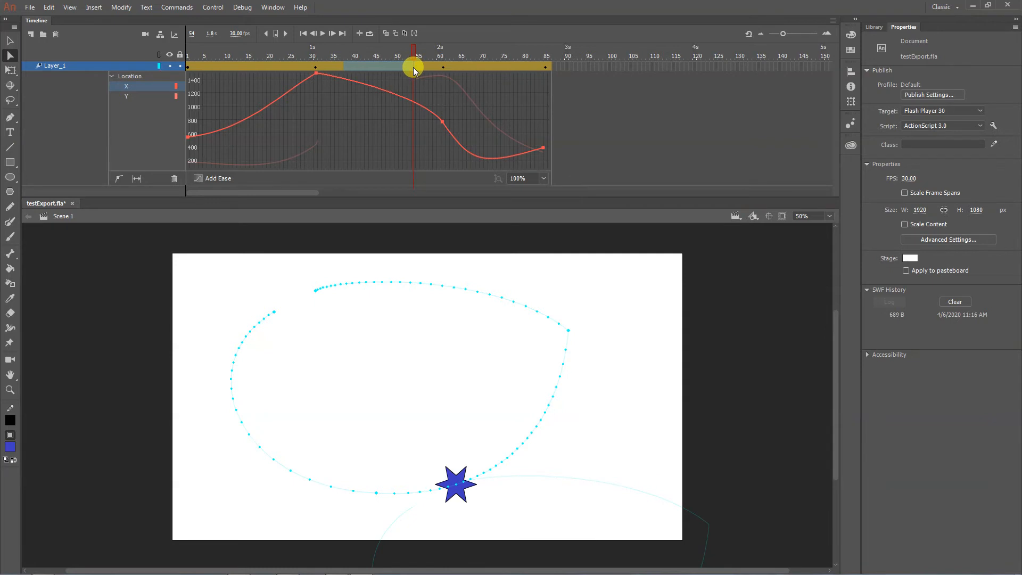
{"action": "right_click", "coordinate": [392, 65]}
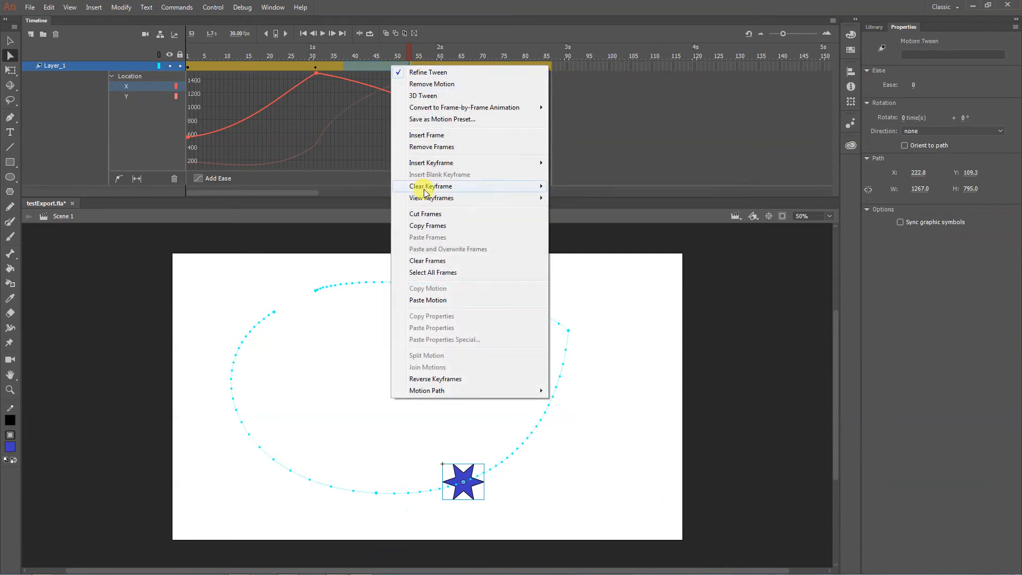
{"action": "left_click", "coordinate": [431, 147]}
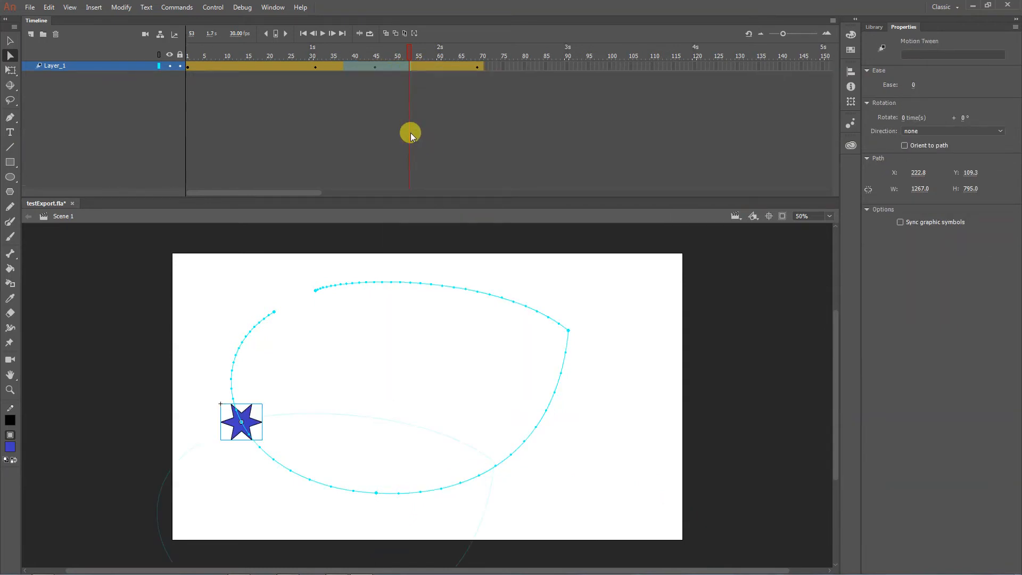
- Reopen the motion editor for the Layer_1 tween and play the animation from the first frame
{"action": "left_click_drag", "start_coordinate": [341, 50], "coordinate": [326, 47]}
{"action": "double_click", "coordinate": [267, 66]}
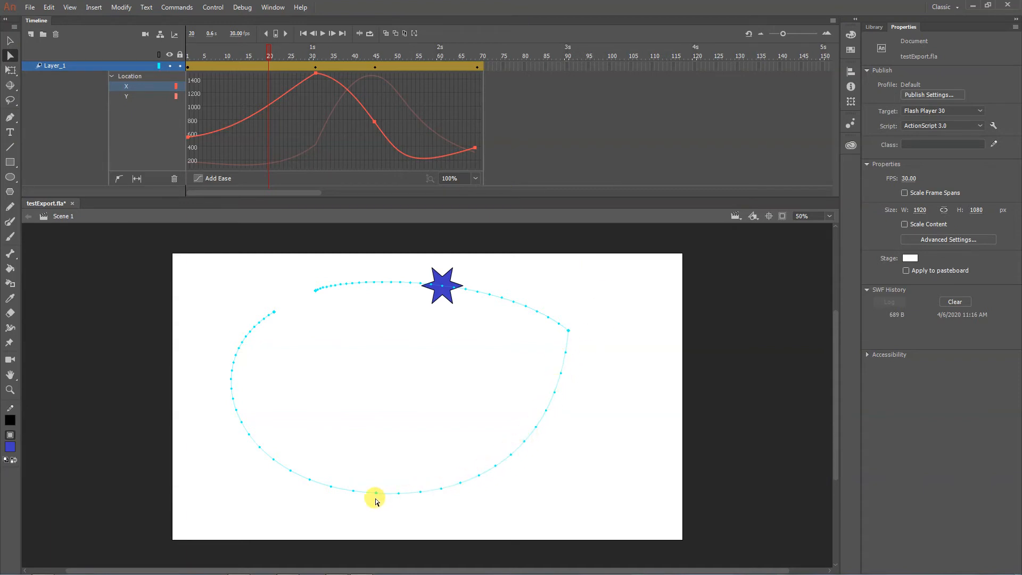
{"action": "left_click_drag", "start_coordinate": [229, 55], "coordinate": [188, 53]}
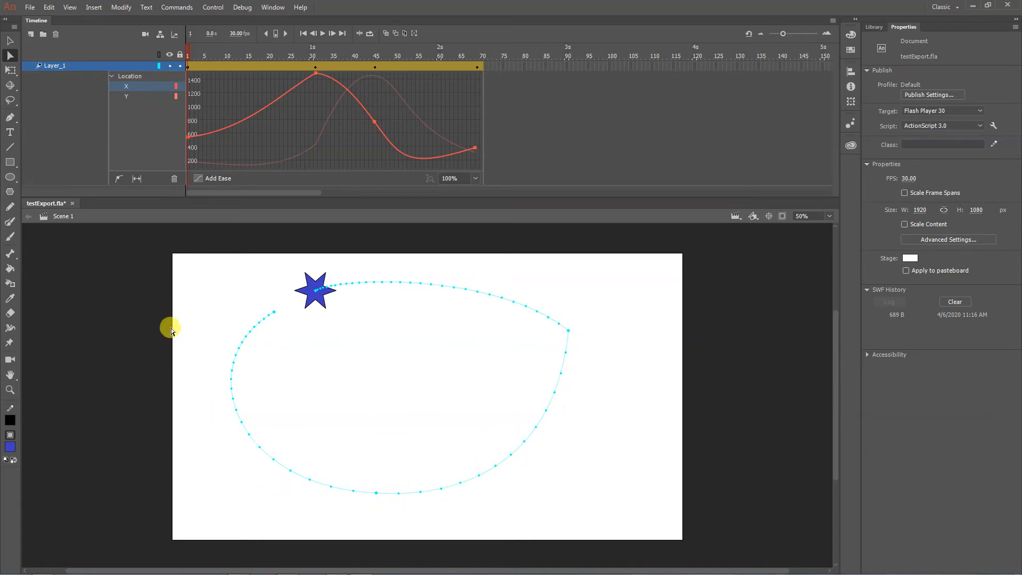
{"action": "left_click", "coordinate": [323, 34]}
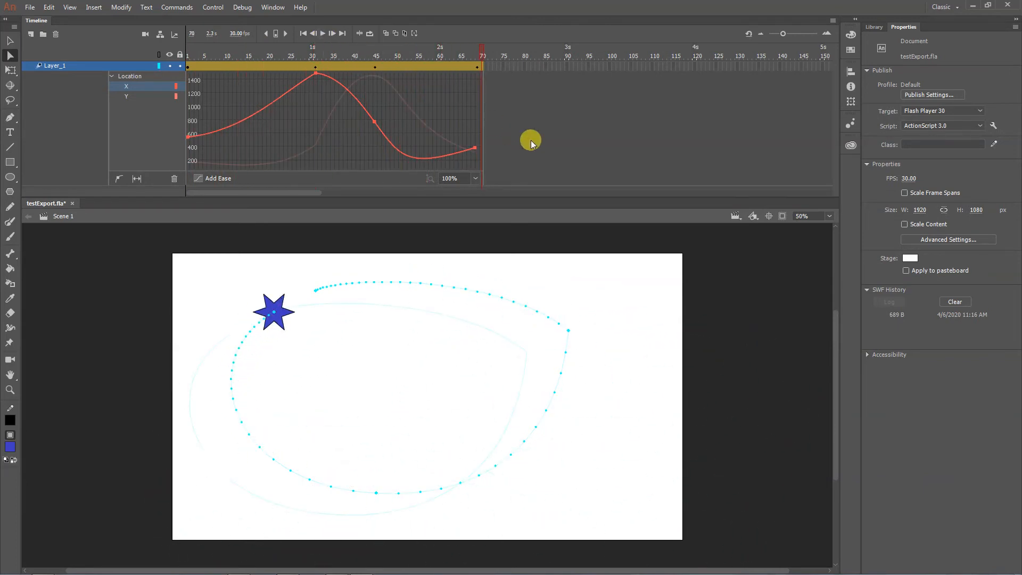
- Remove frames 24 to 28 and frames 16 to 18 from the Layer_1 tween
{"action": "left_click_drag", "start_coordinate": [268, 64], "coordinate": [211, 66]}
{"action": "left_click_drag", "start_coordinate": [289, 65], "coordinate": [302, 66]}
{"action": "right_click", "coordinate": [291, 71]}
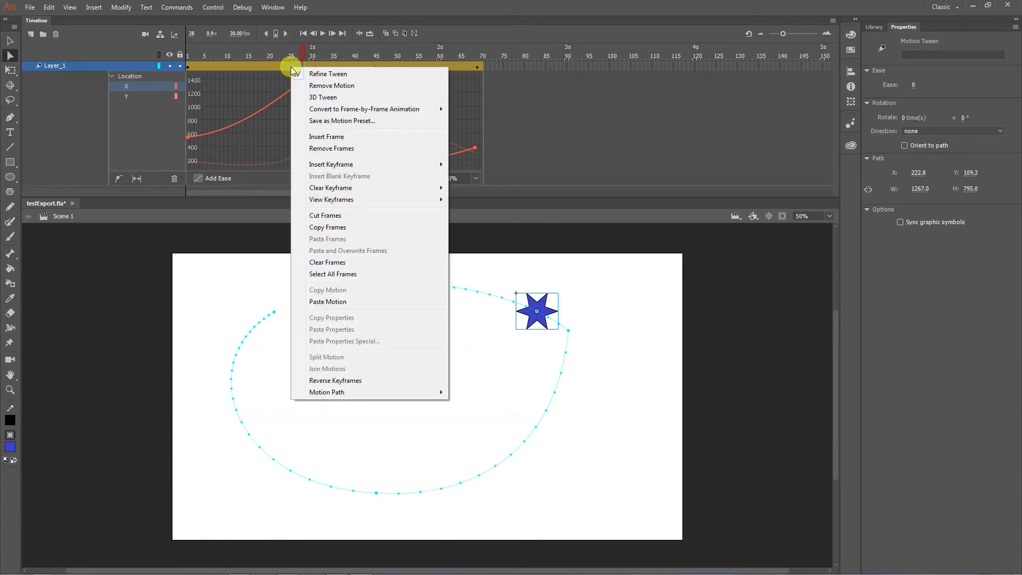
{"action": "left_click", "coordinate": [318, 149]}
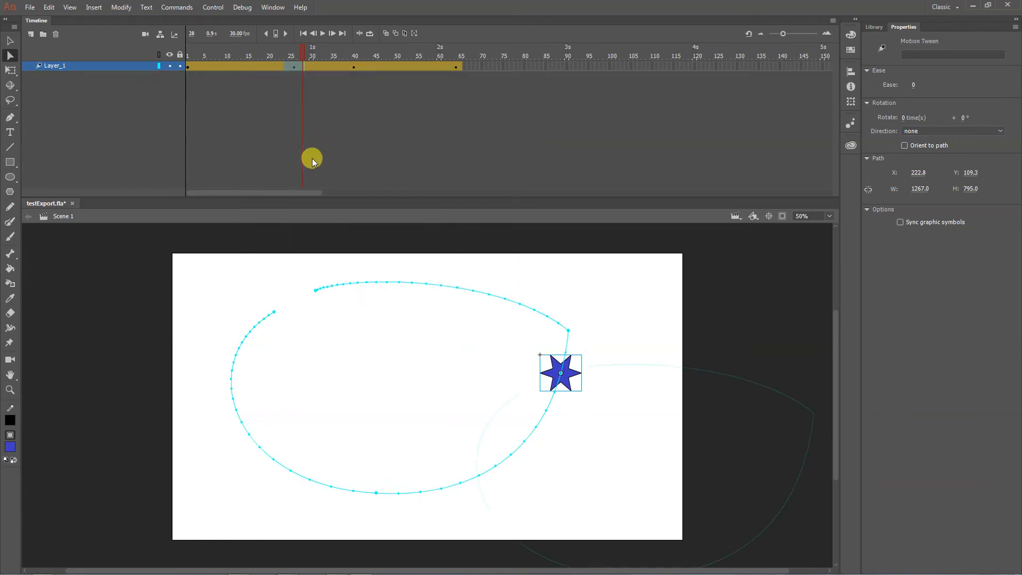
{"action": "left_click_drag", "start_coordinate": [253, 68], "coordinate": [259, 65]}
{"action": "right_click", "coordinate": [258, 66]}
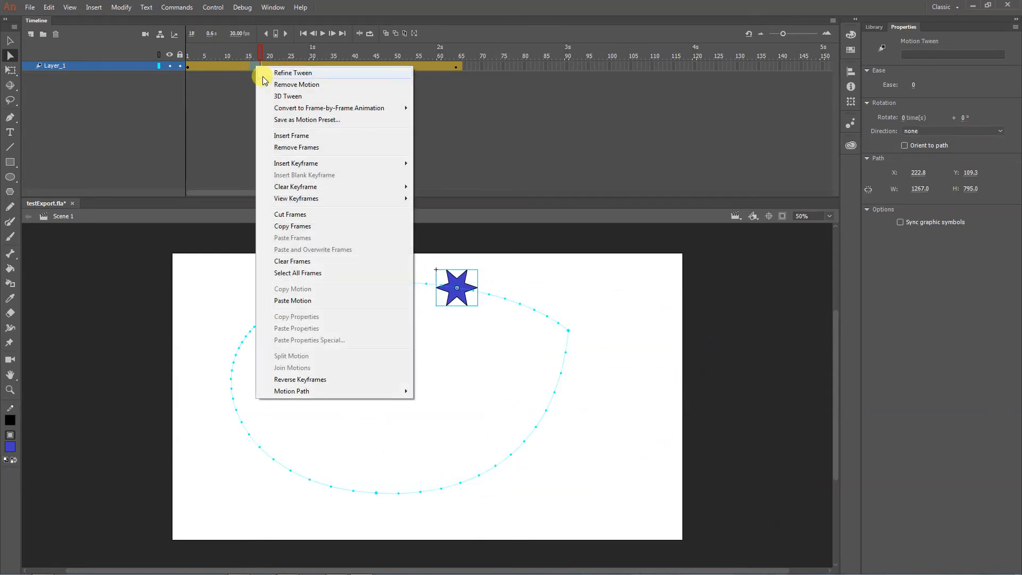
{"action": "left_click", "coordinate": [285, 148]}
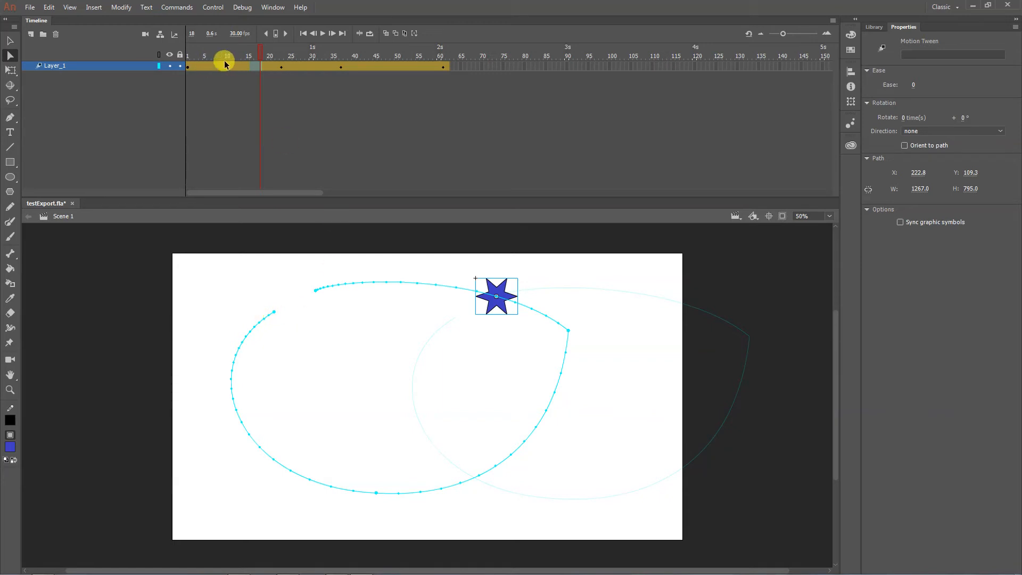
- Remove frames 11 to 14 from the Layer_1 tween and play the shortened animation from the first frame
{"action": "left_click", "coordinate": [244, 68]}
{"action": "right_click", "coordinate": [245, 68]}
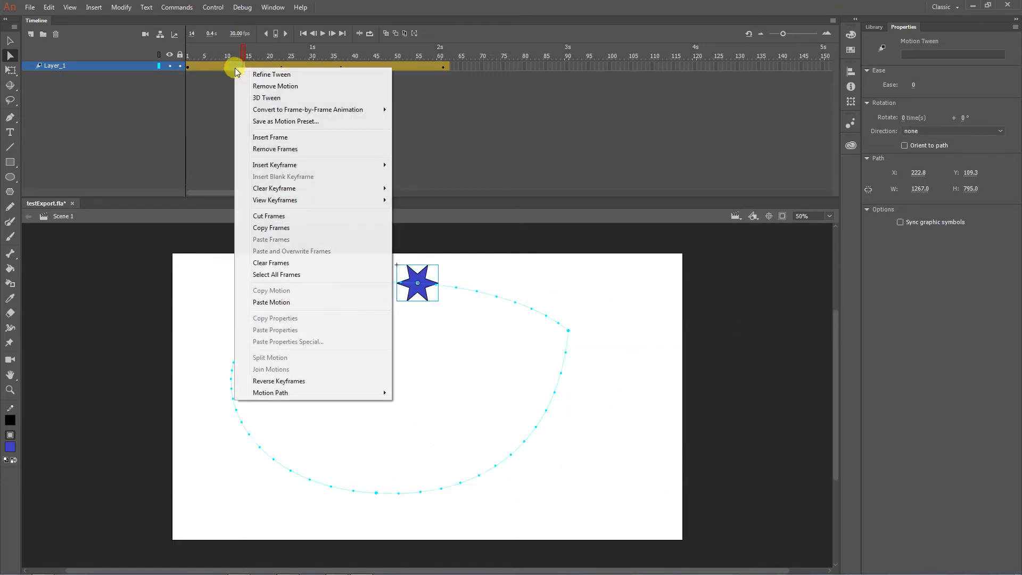
{"action": "left_click", "coordinate": [265, 149]}
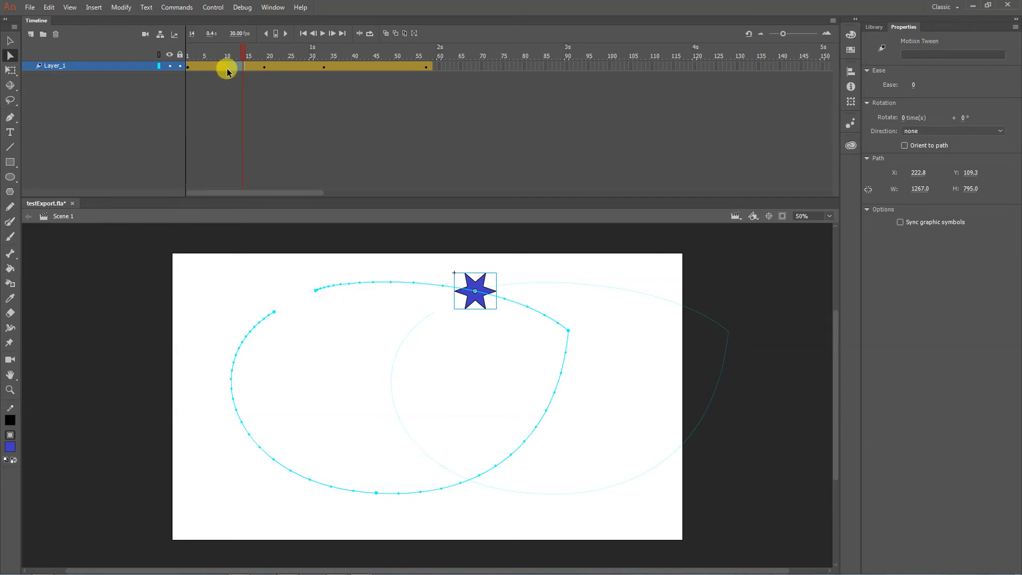
{"action": "left_click", "coordinate": [188, 53]}
{"action": "left_click", "coordinate": [329, 34]}
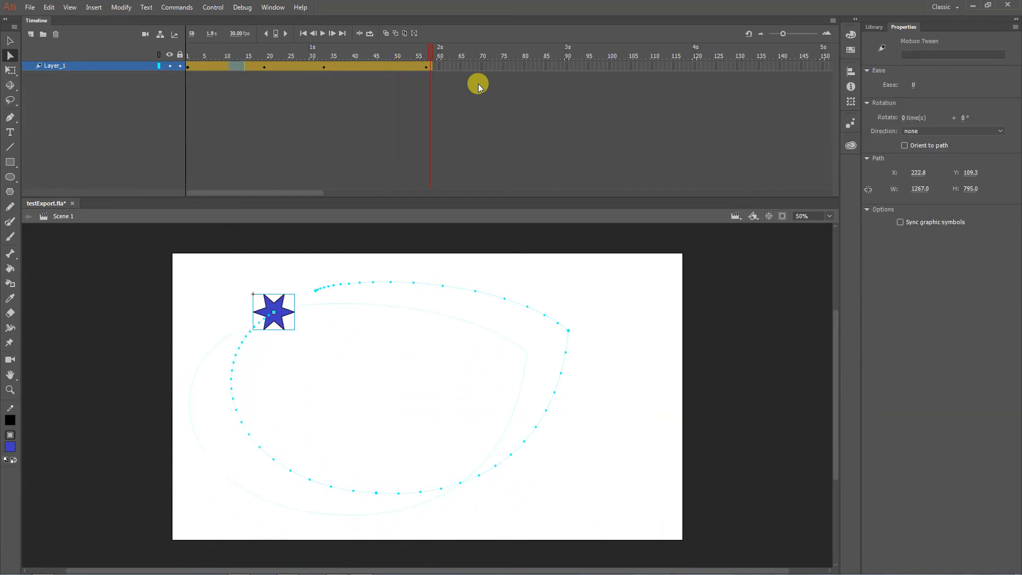
- Bulge the path's upper-right curve by pulling the right anchor's upper handle up and outward, and move that anchor slightly down
{"action": "left_click", "coordinate": [568, 334]}
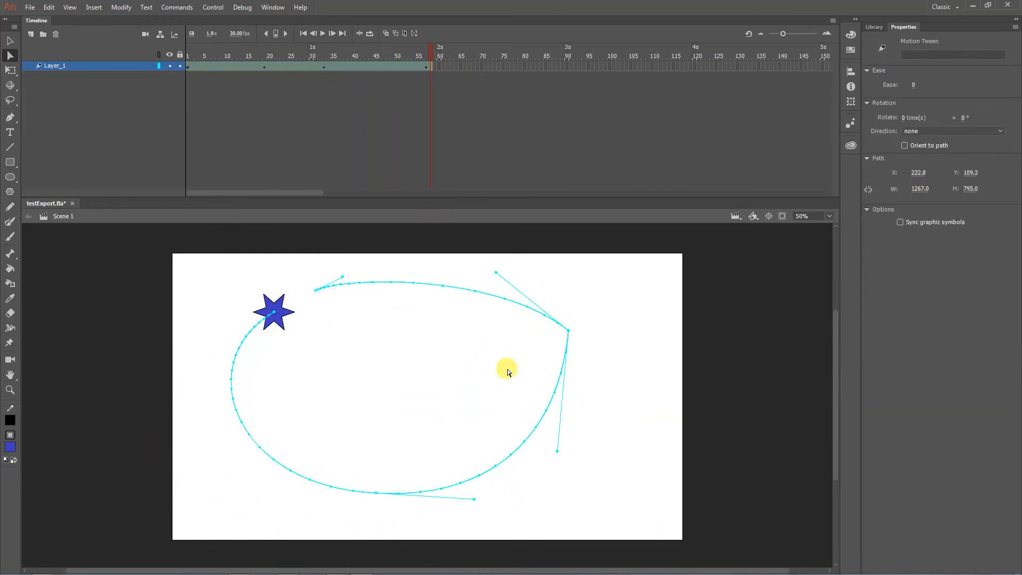
{"action": "left_click_drag", "start_coordinate": [497, 275], "coordinate": [532, 262]}
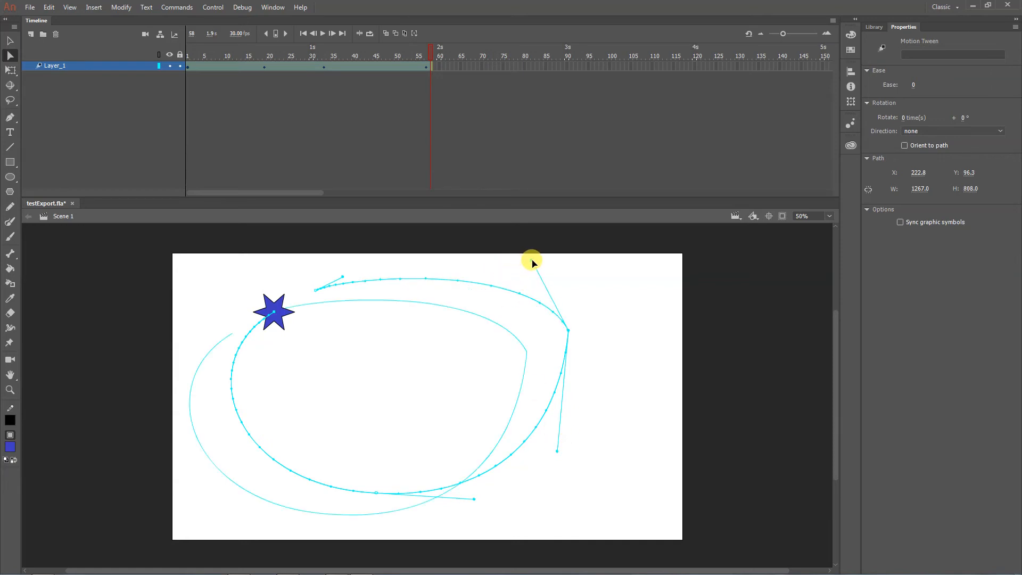
{"action": "left_click", "coordinate": [630, 369]}
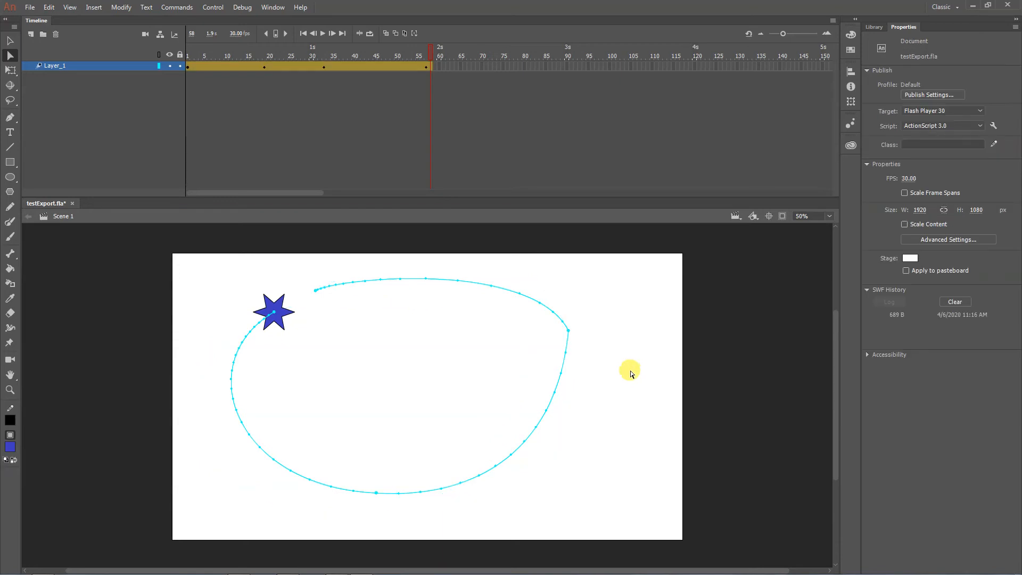
{"action": "left_click", "coordinate": [568, 333]}
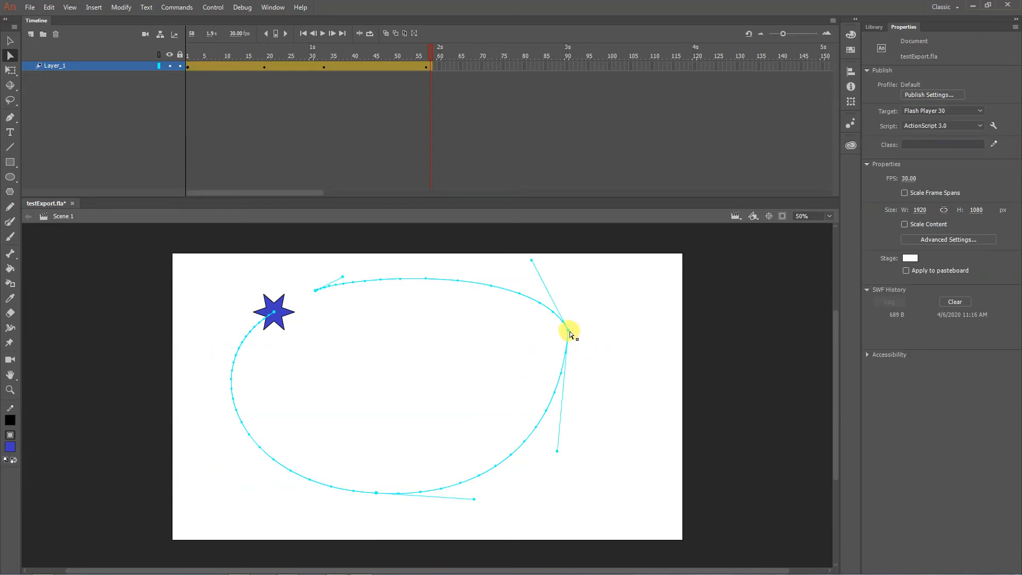
{"action": "left_click_drag", "start_coordinate": [568, 335], "coordinate": [567, 341]}
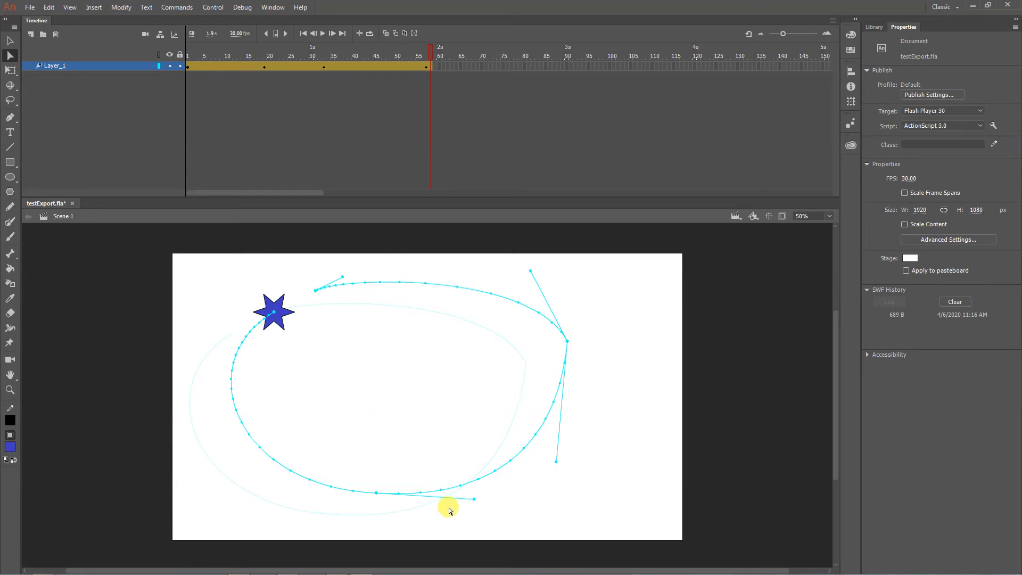
- Move the motion path's right anchor point slightly up and to the left, undoing the accidental shift of the whole path
{"action": "left_click", "coordinate": [565, 338]}
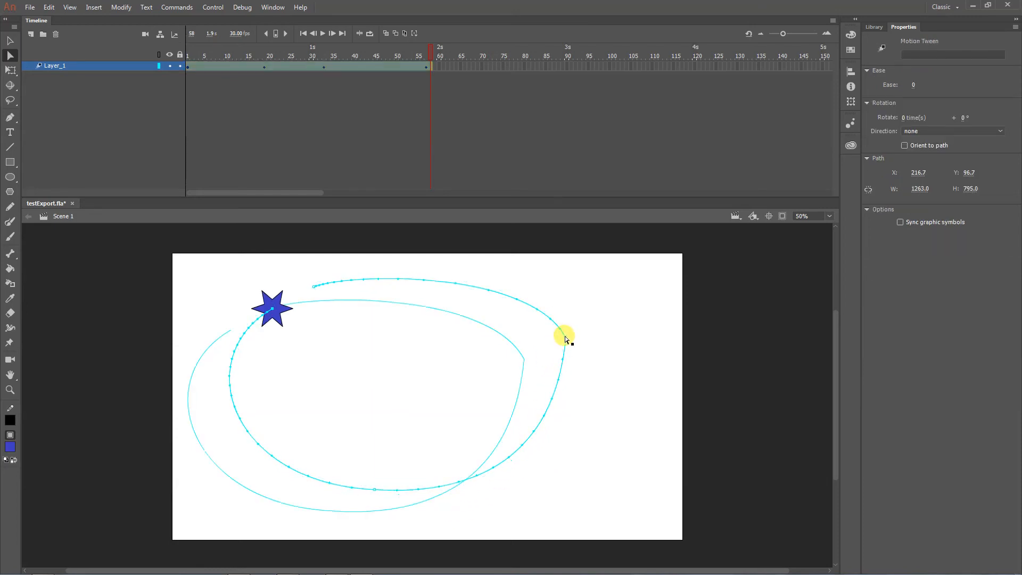
{"action": "key", "text": "ctrl+z"}
{"action": "left_click", "coordinate": [567, 341]}
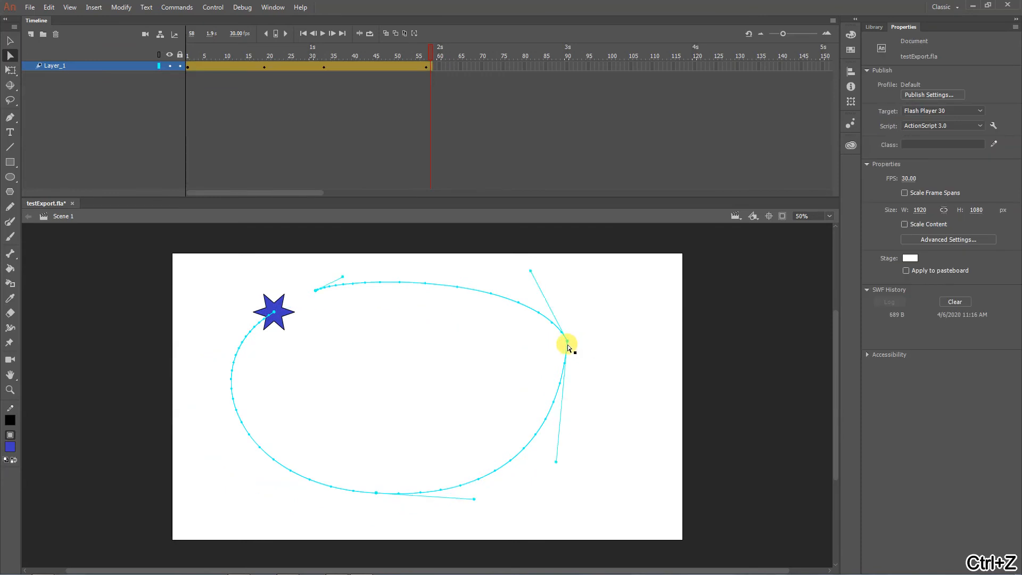
{"action": "left_click_drag", "start_coordinate": [567, 343], "coordinate": [563, 336]}
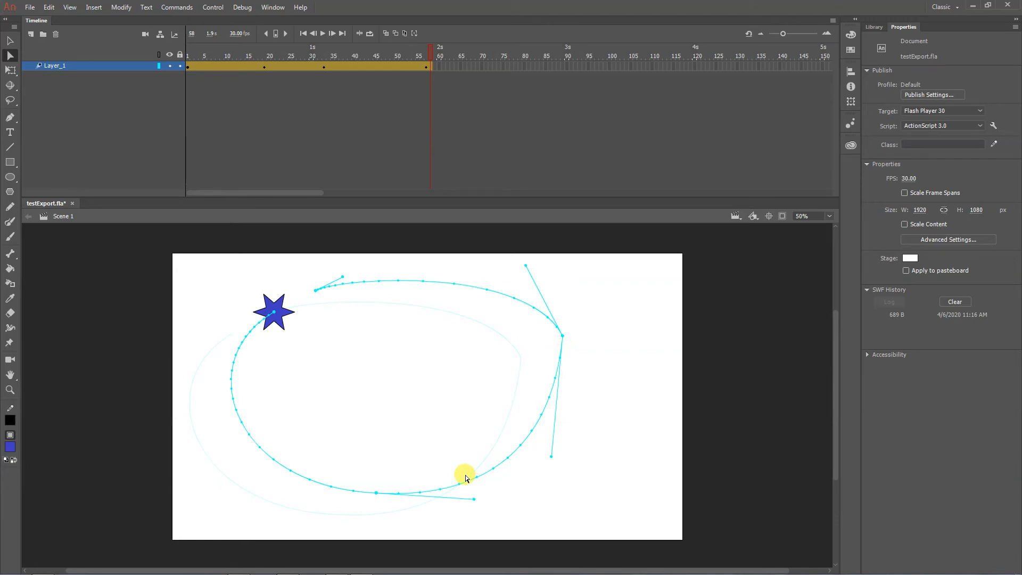
- Play the star animation from the first frame and preview it as a test movie
{"action": "left_click", "coordinate": [187, 52]}
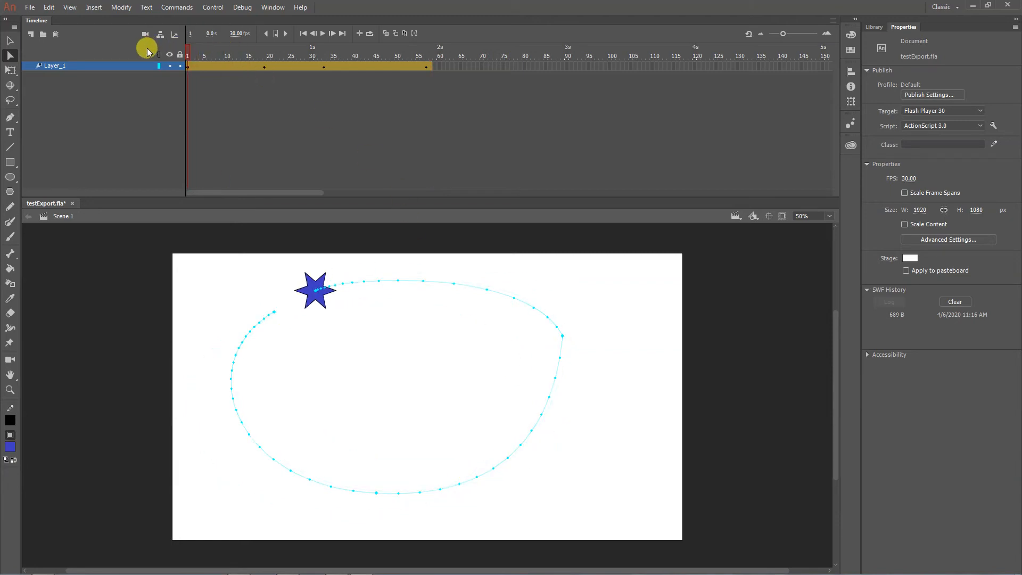
{"action": "left_click", "coordinate": [323, 34]}
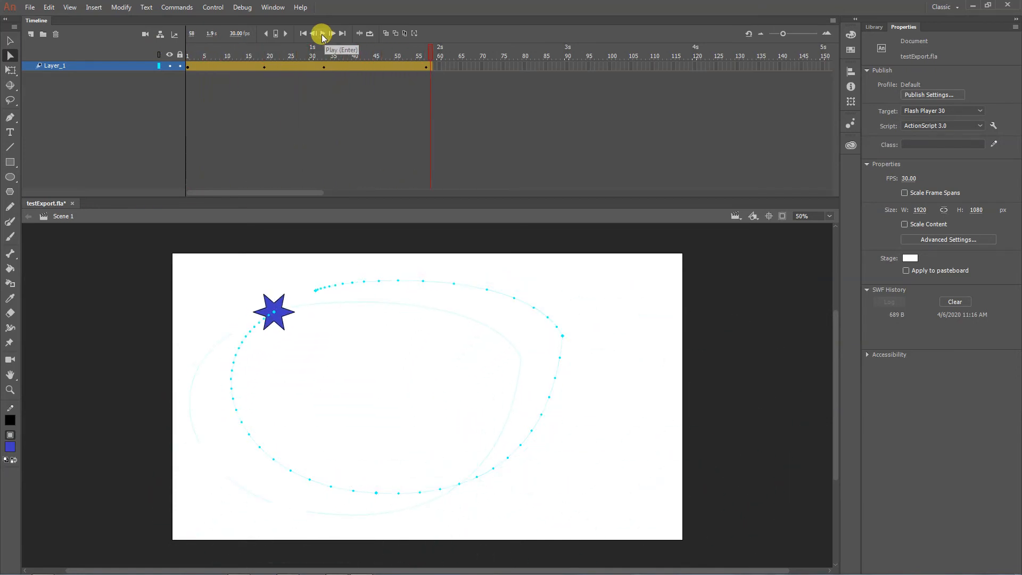
{"action": "key", "text": "ctrl+Return"}
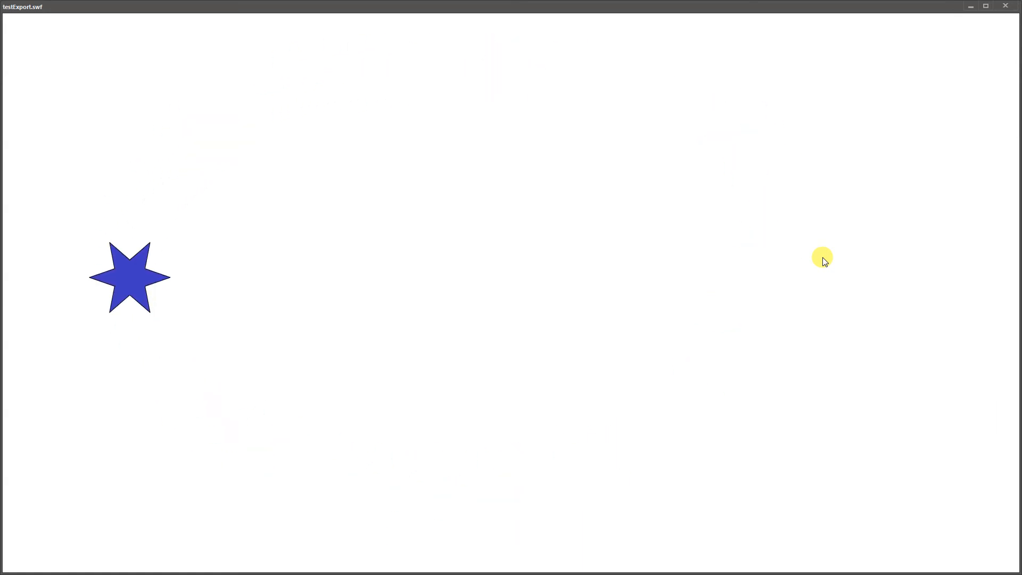
{"action": "left_click", "coordinate": [1006, 6]}
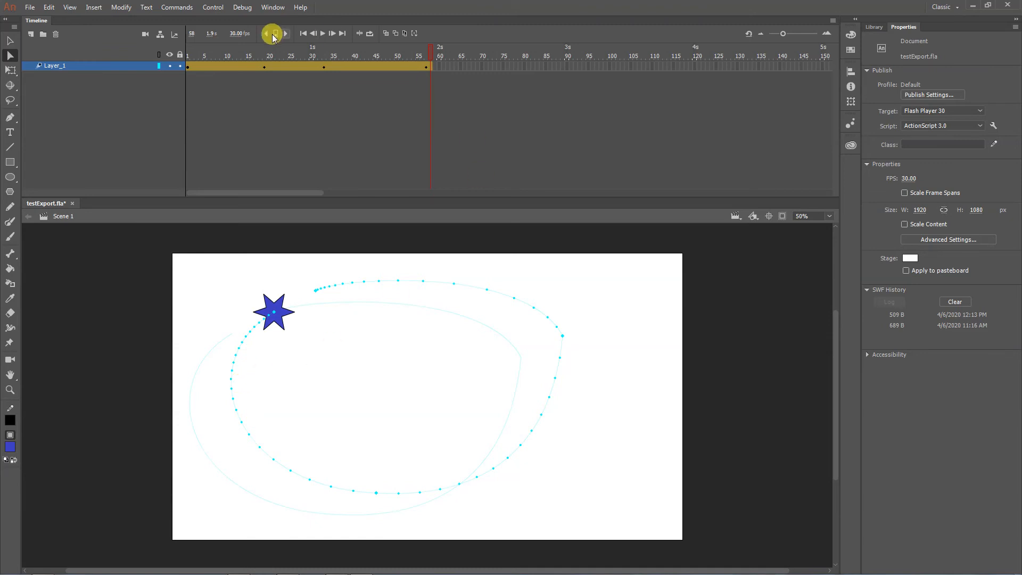
- Reopen the Layer_1 tween's motion editor and pull the left handle of the Y curve's frame 19 keyframe rightward and slightly up
{"action": "double_click", "coordinate": [234, 65]}
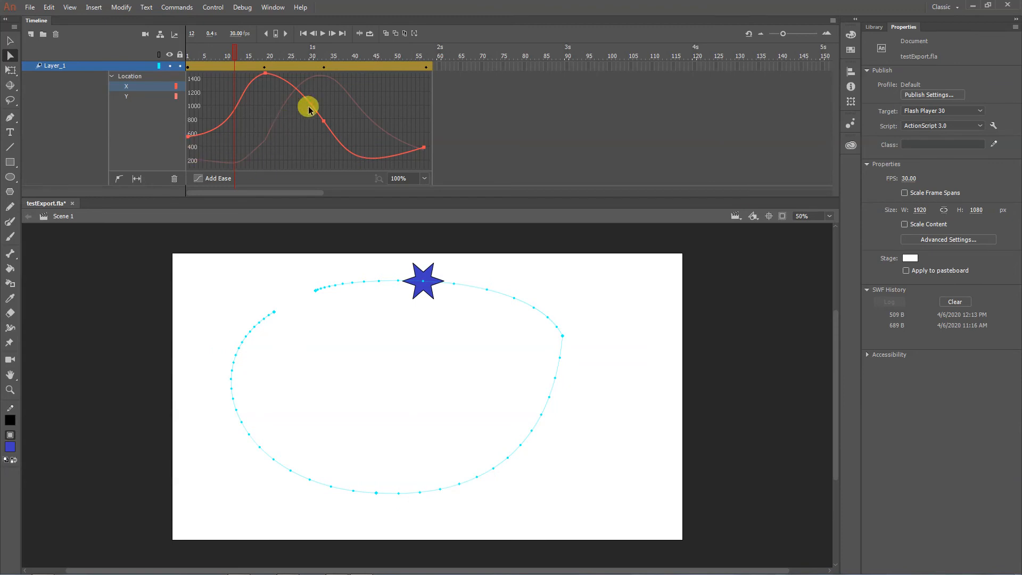
{"action": "left_click", "coordinate": [143, 97]}
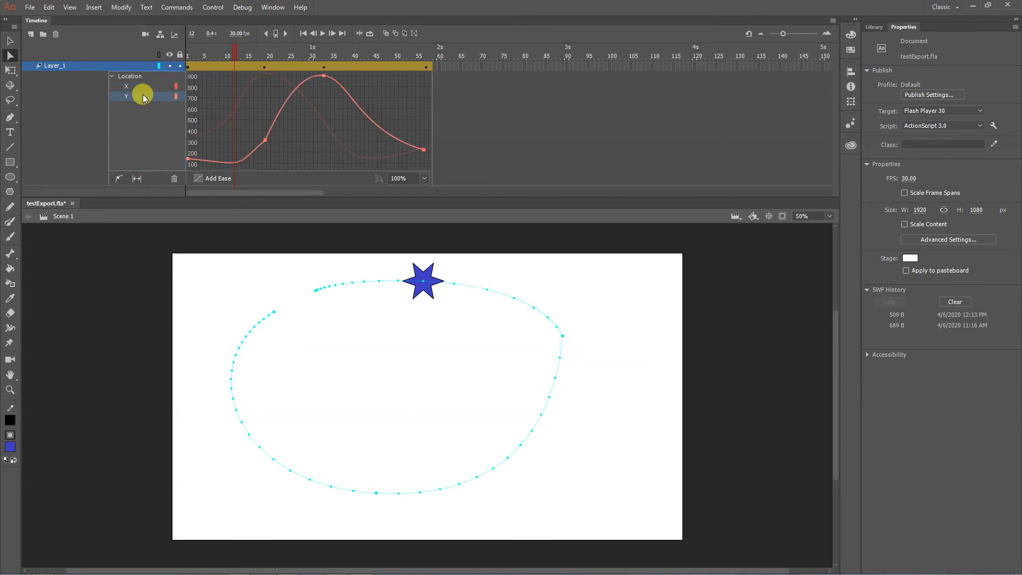
{"action": "left_click", "coordinate": [264, 141]}
{"action": "left_click_drag", "start_coordinate": [232, 167], "coordinate": [244, 163]}
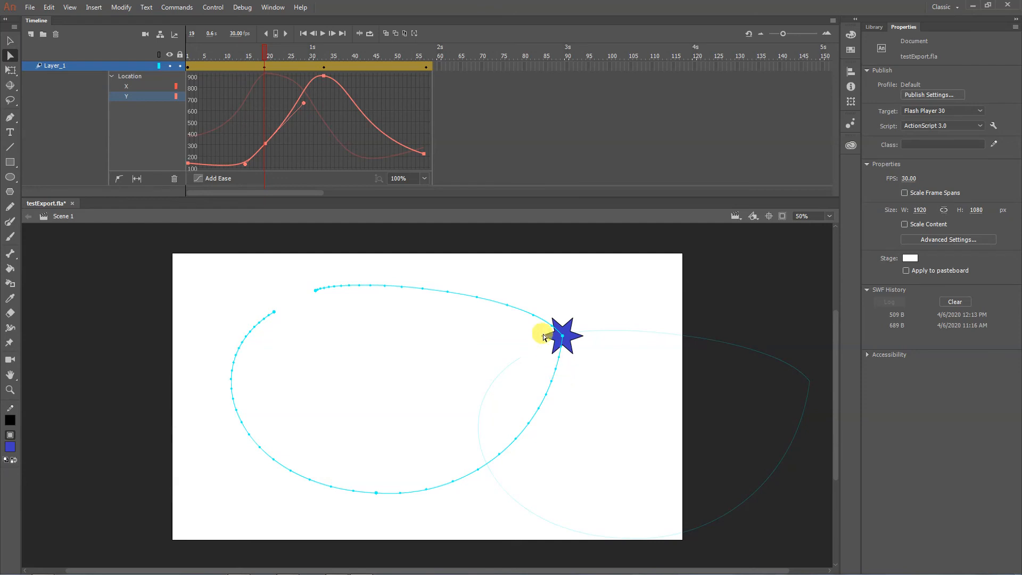
- Smooth the path's right corner by pulling that anchor's upper handle outward, and check the Y and X curves
{"action": "left_click", "coordinate": [560, 335]}
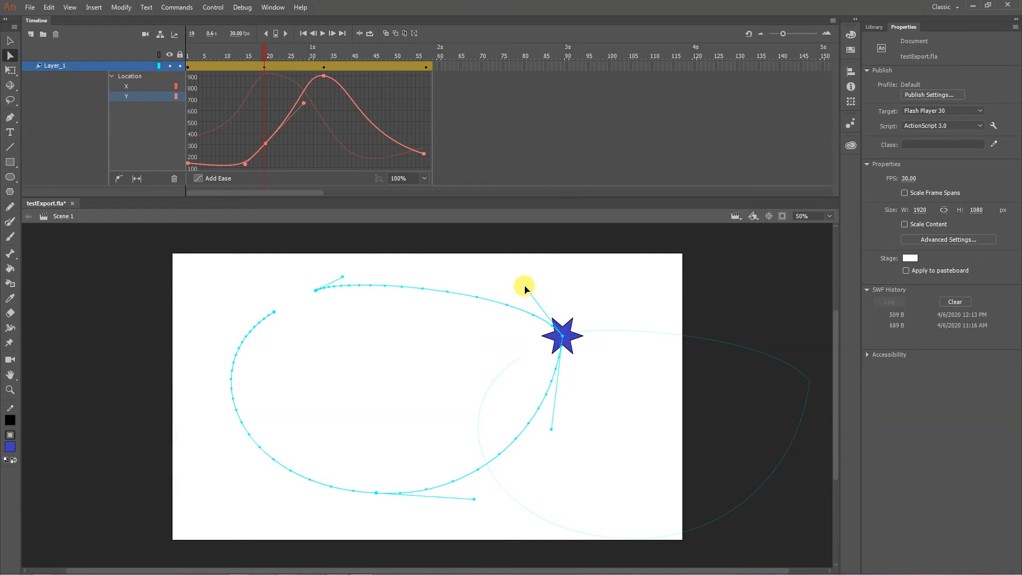
{"action": "left_click_drag", "start_coordinate": [526, 287], "coordinate": [547, 280]}
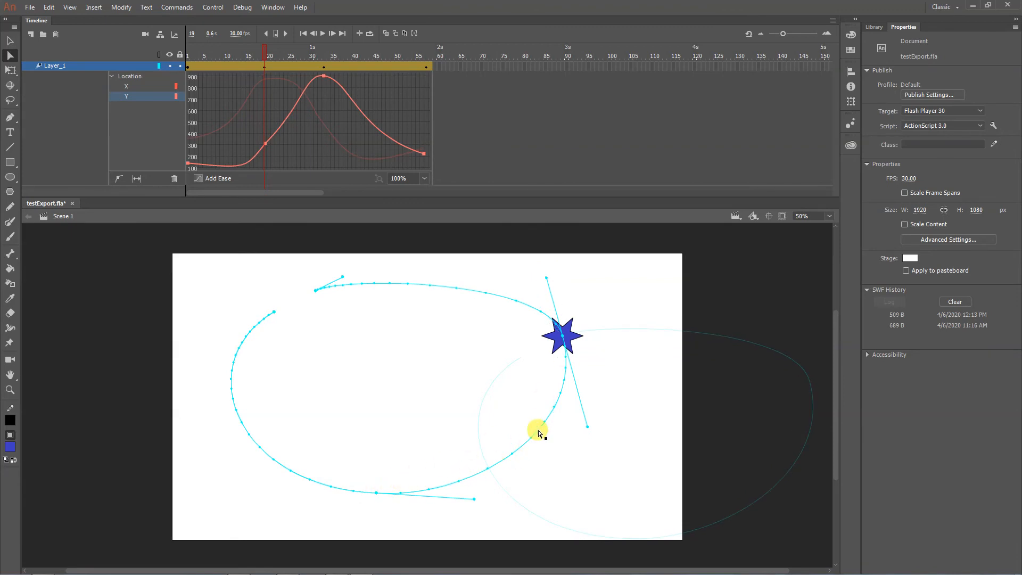
{"action": "left_click", "coordinate": [266, 144]}
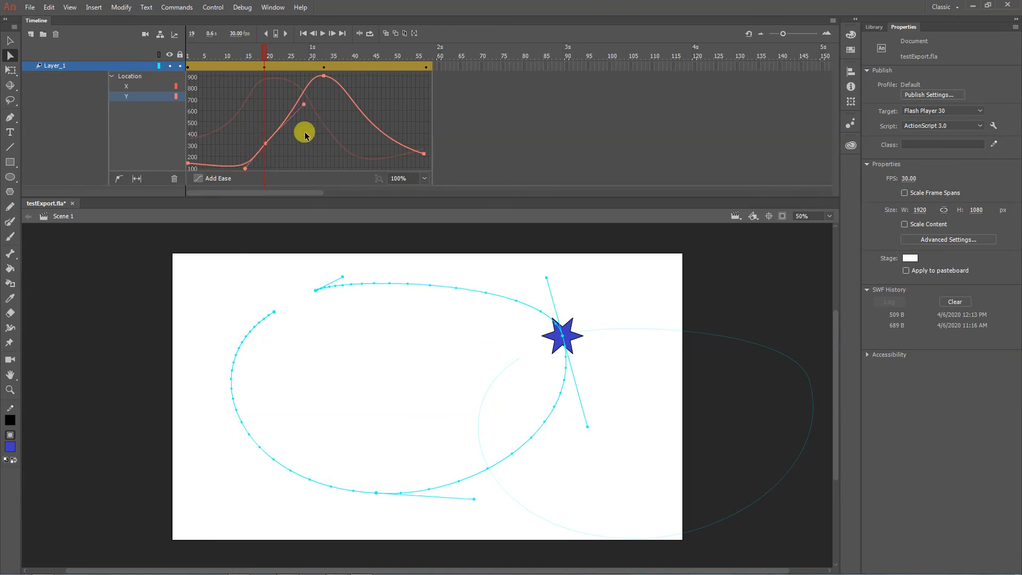
{"action": "left_click", "coordinate": [152, 90]}
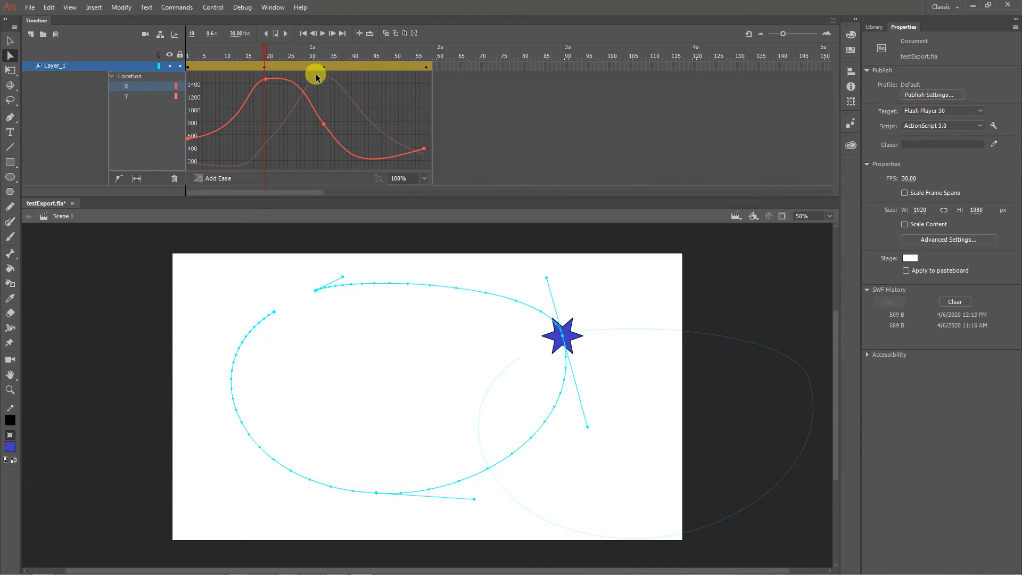
- Scrub through the star animation in AnimationDay1.fla and inspect the tweening properties of both classic tween spans
{"action": "left_click_drag", "start_coordinate": [197, 50], "coordinate": [426, 48]}
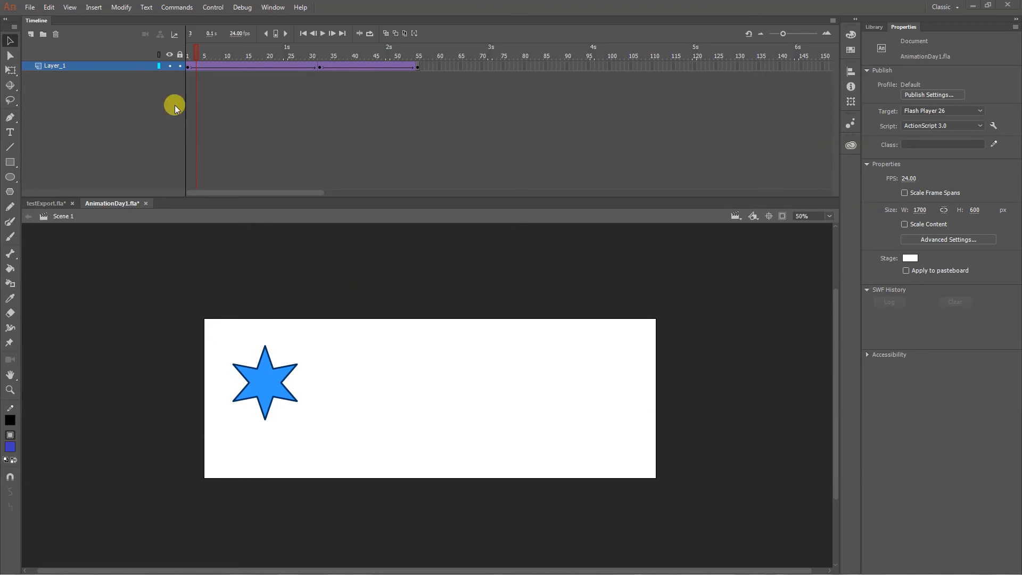
{"action": "left_click", "coordinate": [235, 68]}
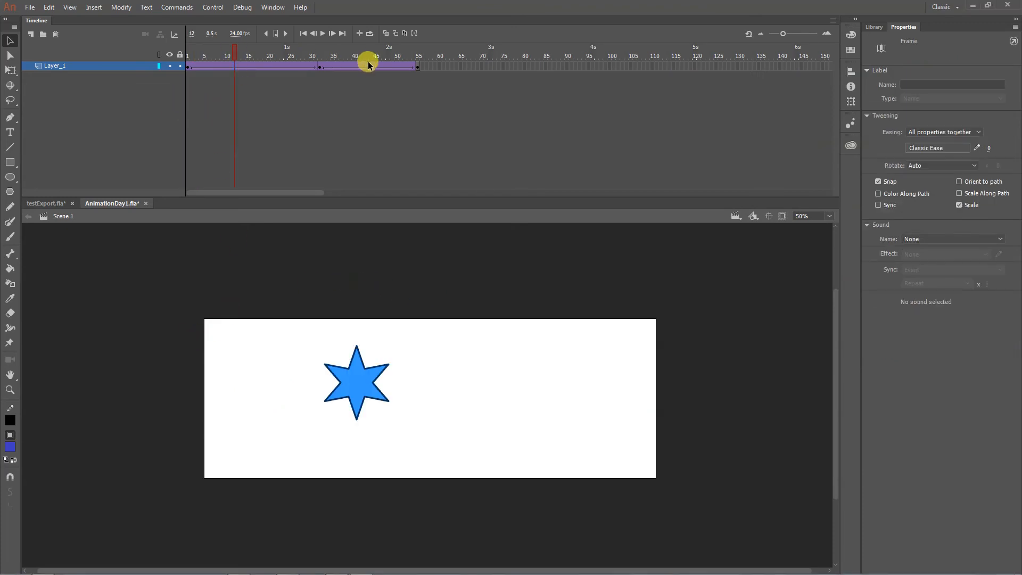
{"action": "left_click", "coordinate": [368, 66]}
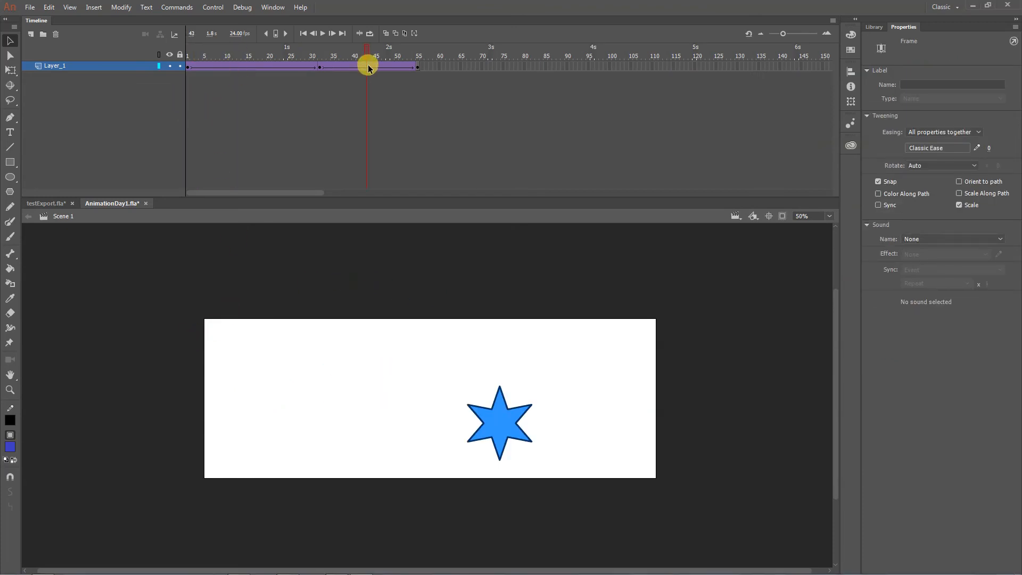
{"action": "left_click_drag", "start_coordinate": [287, 56], "coordinate": [226, 52]}
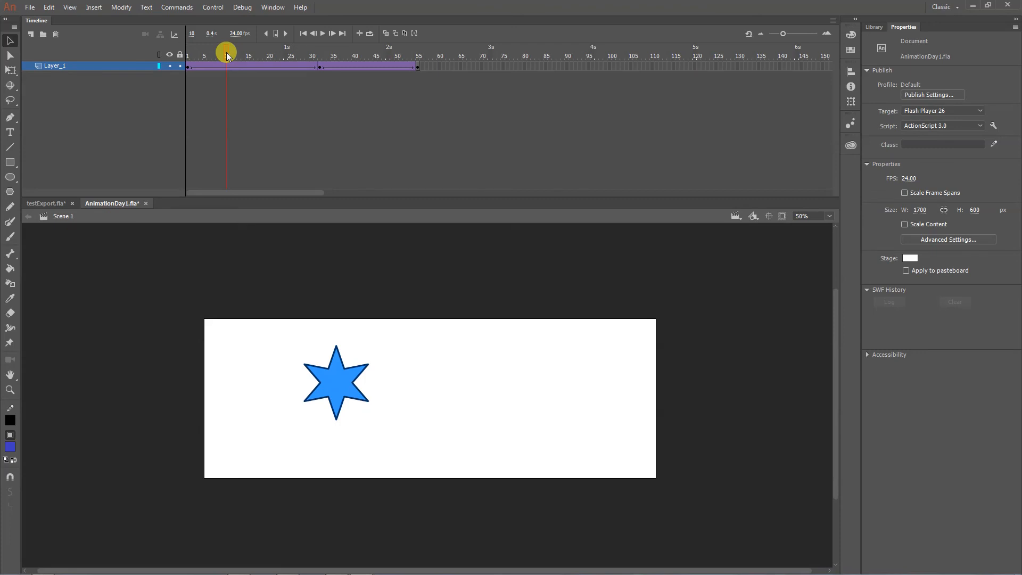
{"action": "left_click_drag", "start_coordinate": [226, 52], "coordinate": [274, 55]}
- Apply the Quart Ease In preset to the first classic tween span and scrub its early frames
{"action": "left_click", "coordinate": [269, 67]}
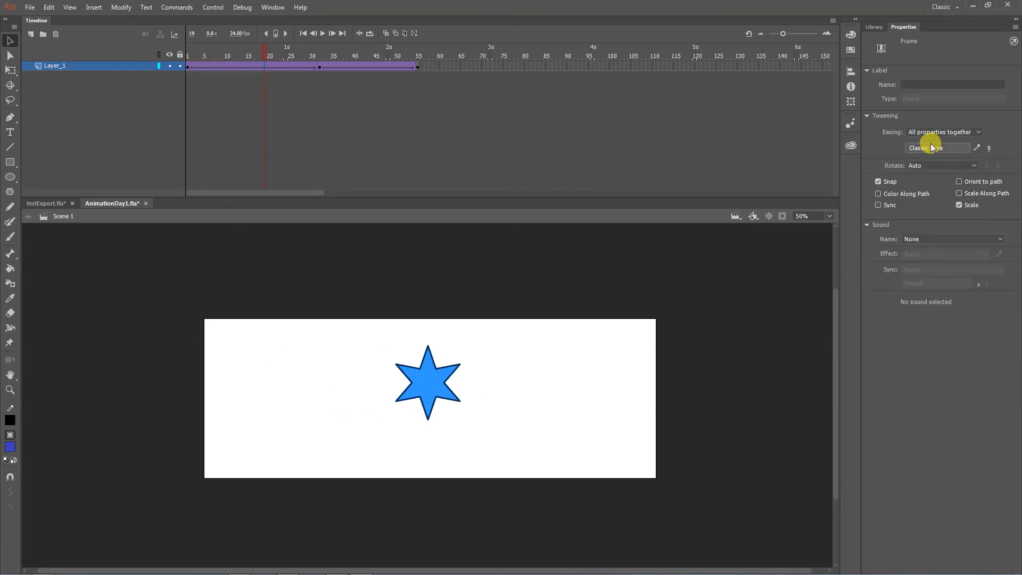
{"action": "left_click", "coordinate": [979, 149]}
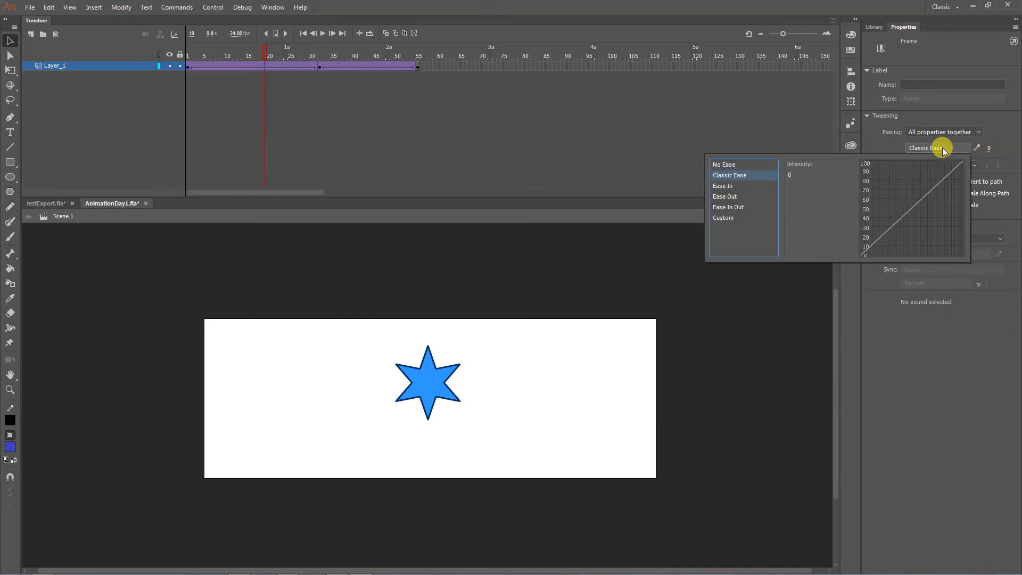
{"action": "left_click", "coordinate": [740, 188]}
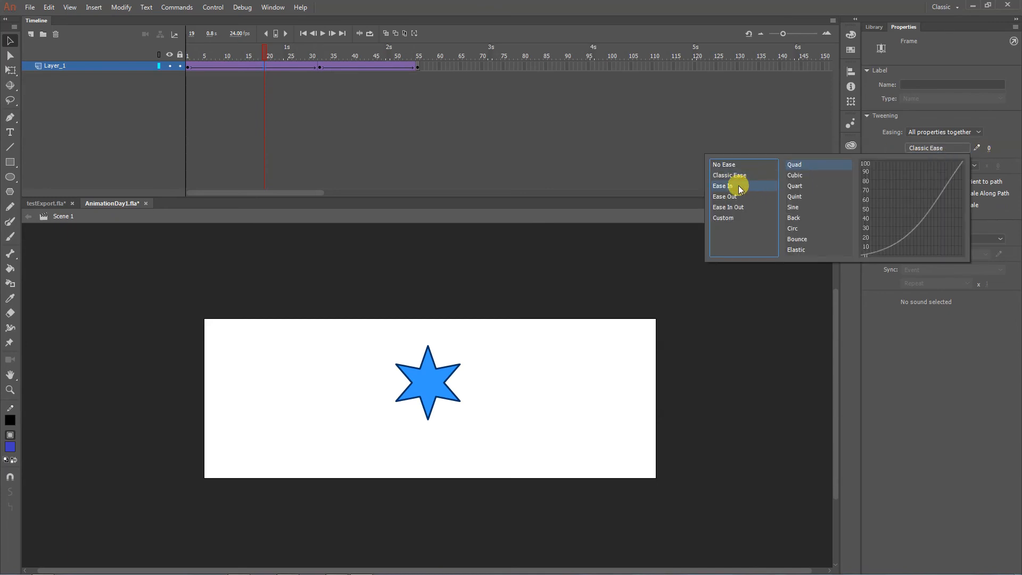
{"action": "double_click", "coordinate": [804, 187]}
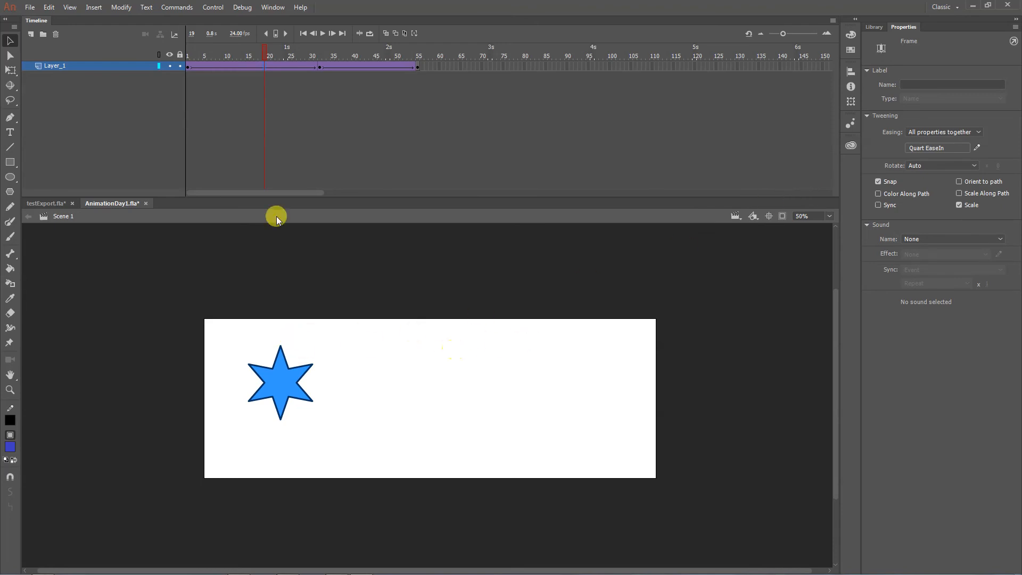
{"action": "left_click_drag", "start_coordinate": [187, 50], "coordinate": [237, 62]}
{"action": "left_click", "coordinate": [237, 64]}
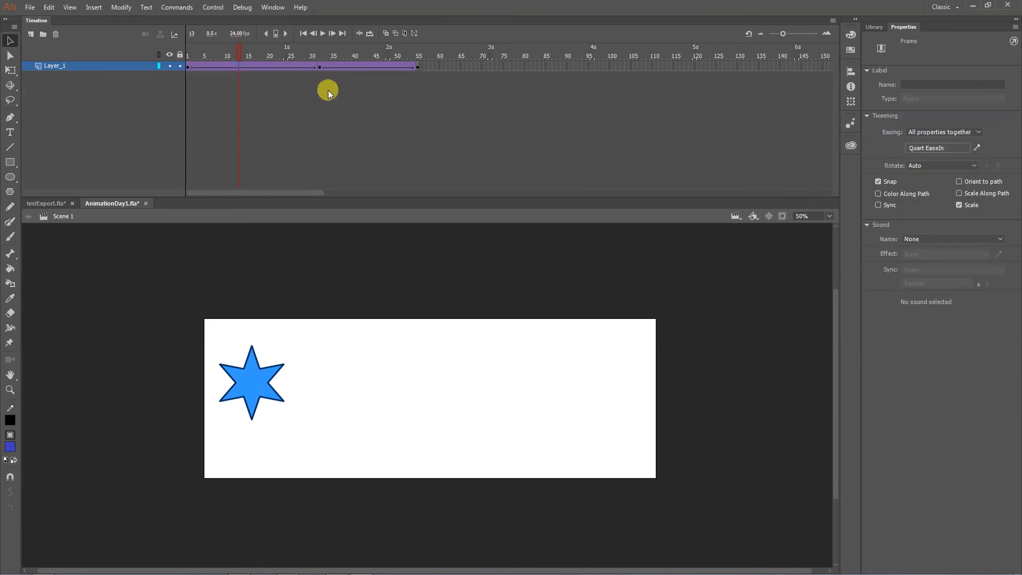
- Apply the Quart Ease In preset to the second classic tween span and play the animation
{"action": "left_click", "coordinate": [371, 66]}
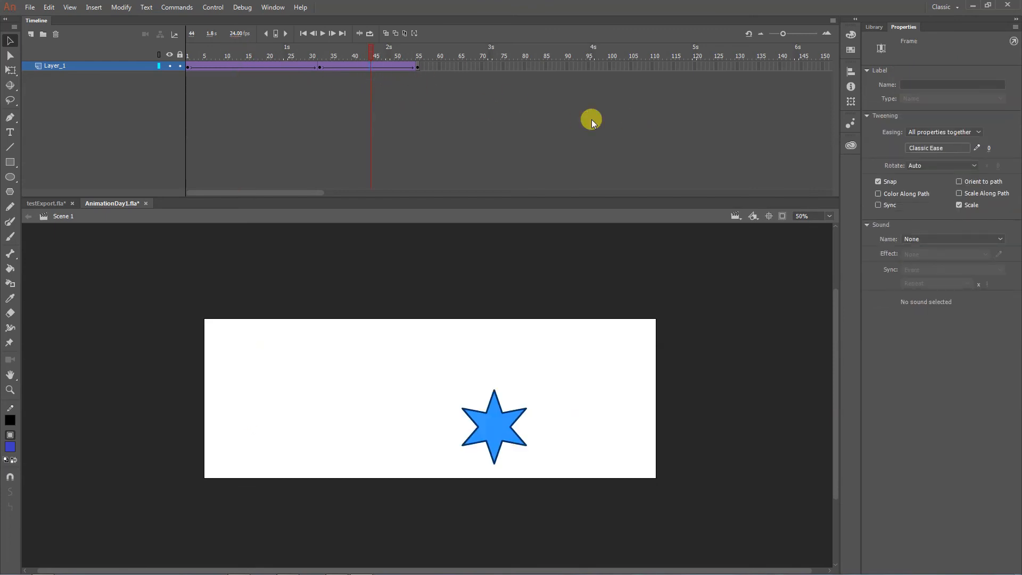
{"action": "left_click", "coordinate": [929, 150]}
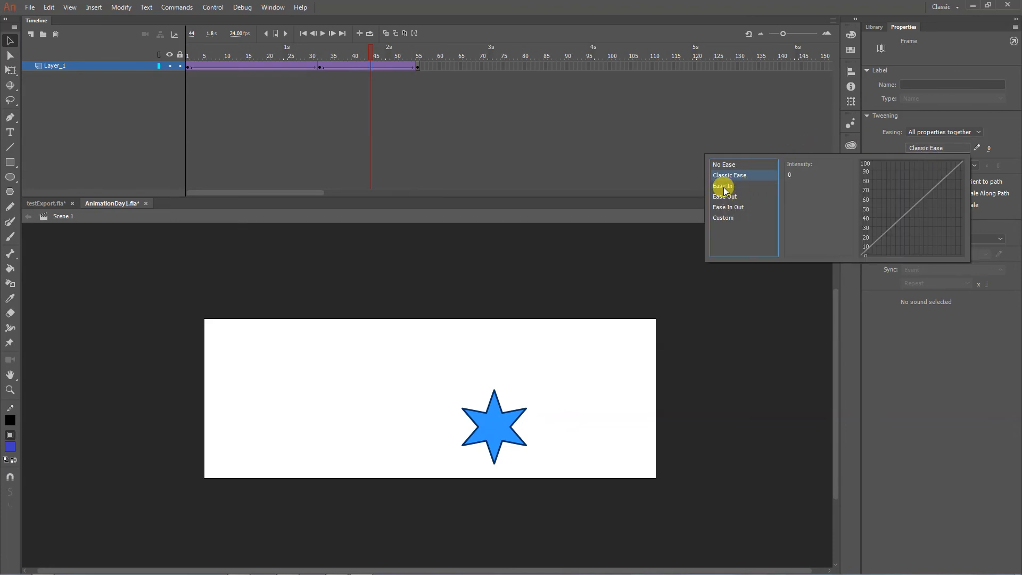
{"action": "left_click", "coordinate": [722, 185]}
{"action": "left_click", "coordinate": [794, 186]}
{"action": "left_click", "coordinate": [798, 186]}
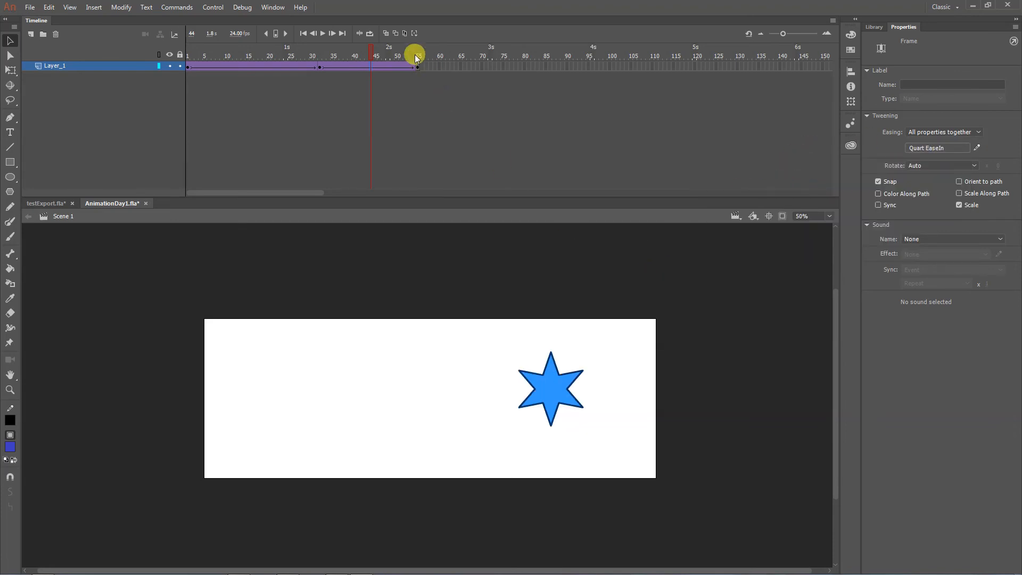
{"action": "left_click", "coordinate": [243, 53]}
{"action": "left_click", "coordinate": [325, 34]}
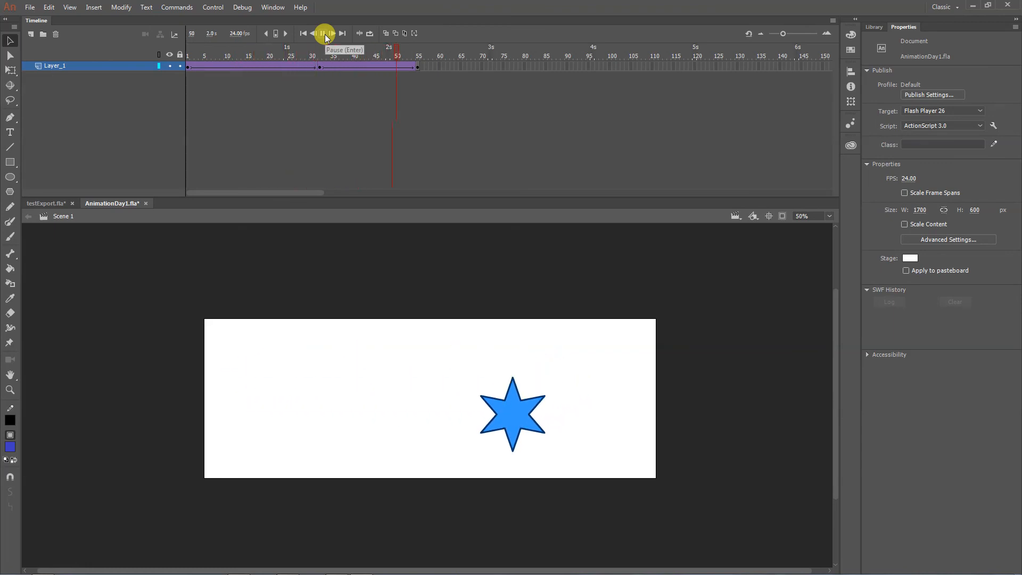
- Try to switch the second classic tween span to Ease Out and replay the animation from the first frame
{"action": "left_click", "coordinate": [341, 67]}
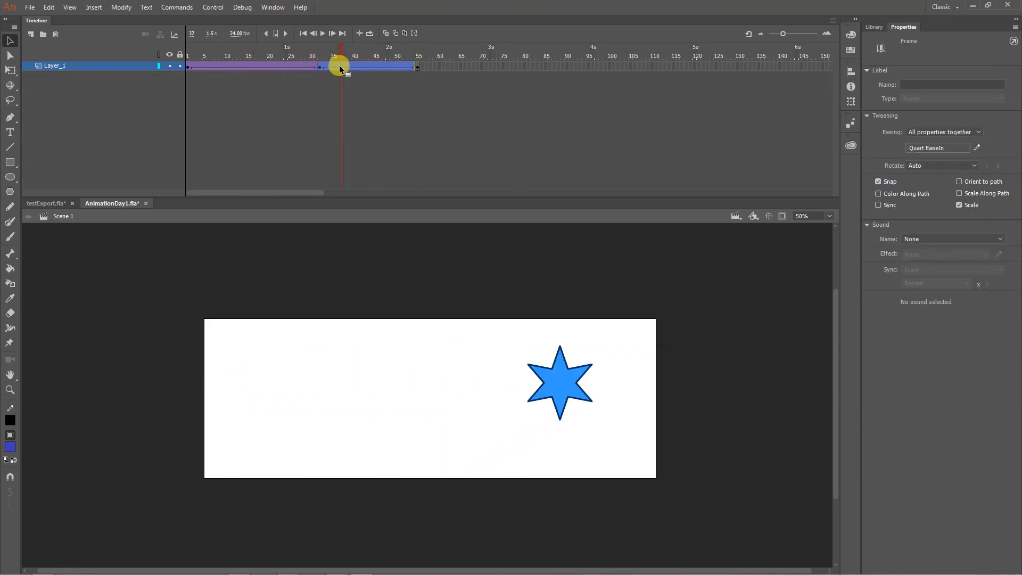
{"action": "left_click", "coordinate": [929, 150]}
{"action": "left_click", "coordinate": [743, 199]}
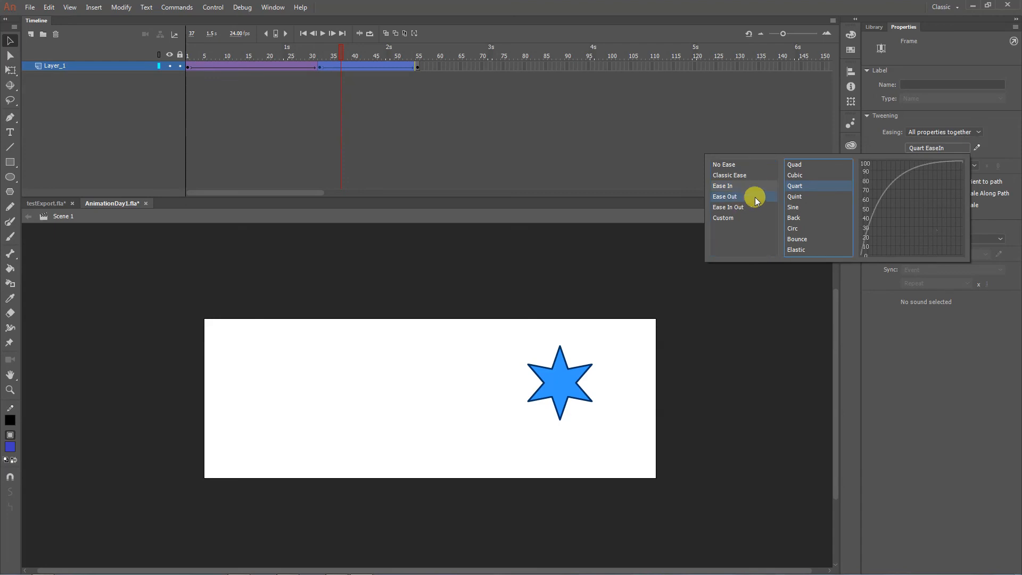
{"action": "left_click", "coordinate": [580, 276]}
{"action": "left_click_drag", "start_coordinate": [303, 54], "coordinate": [187, 50]}
{"action": "left_click", "coordinate": [322, 33]}
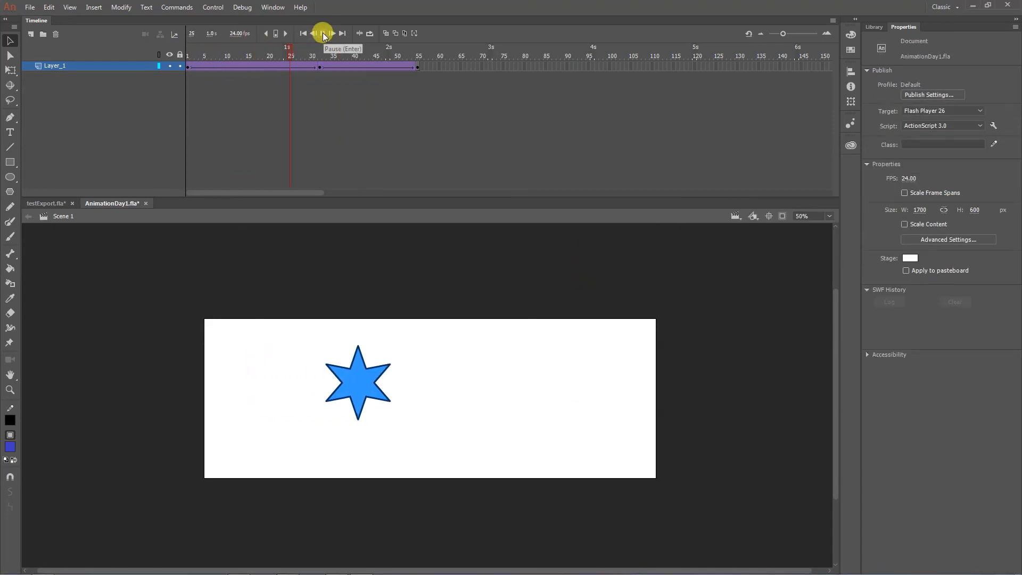
- Apply the Quart Ease Out preset to the second classic tween span and play the animation from frame 1
{"action": "left_click", "coordinate": [350, 67]}
{"action": "left_click_drag", "start_coordinate": [351, 68], "coordinate": [332, 65]}
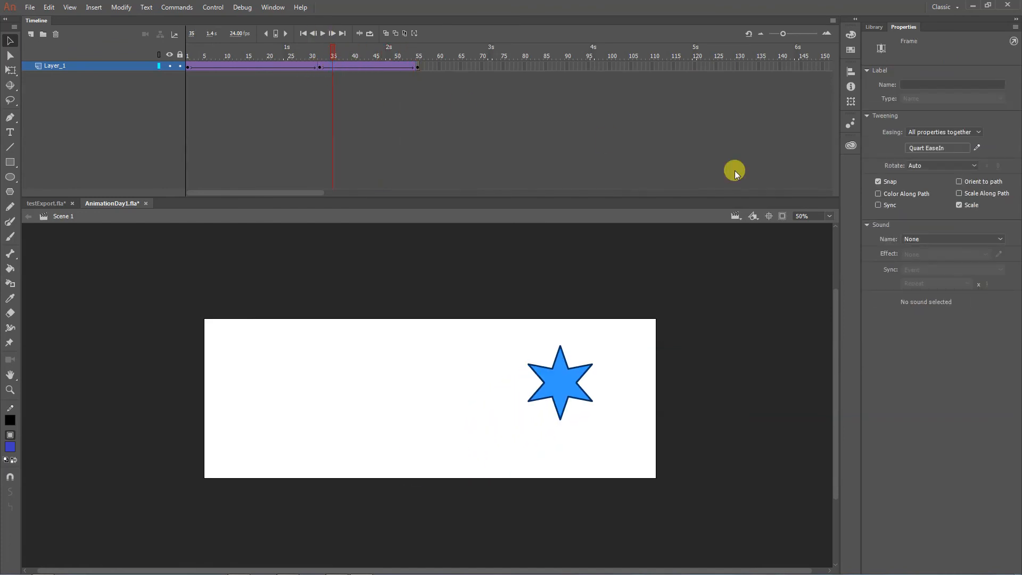
{"action": "left_click", "coordinate": [915, 151]}
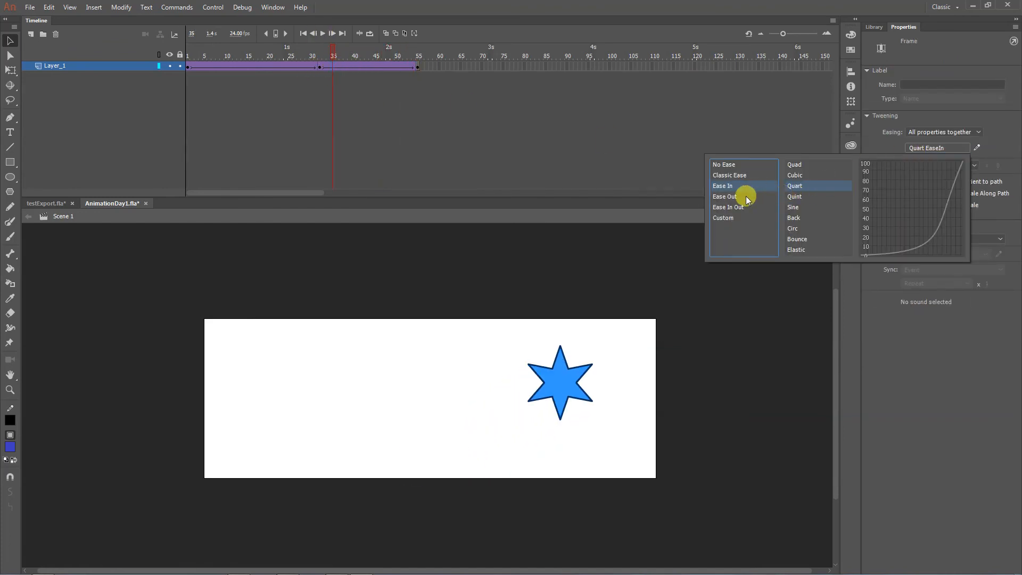
{"action": "left_click", "coordinate": [747, 196]}
{"action": "double_click", "coordinate": [806, 184]}
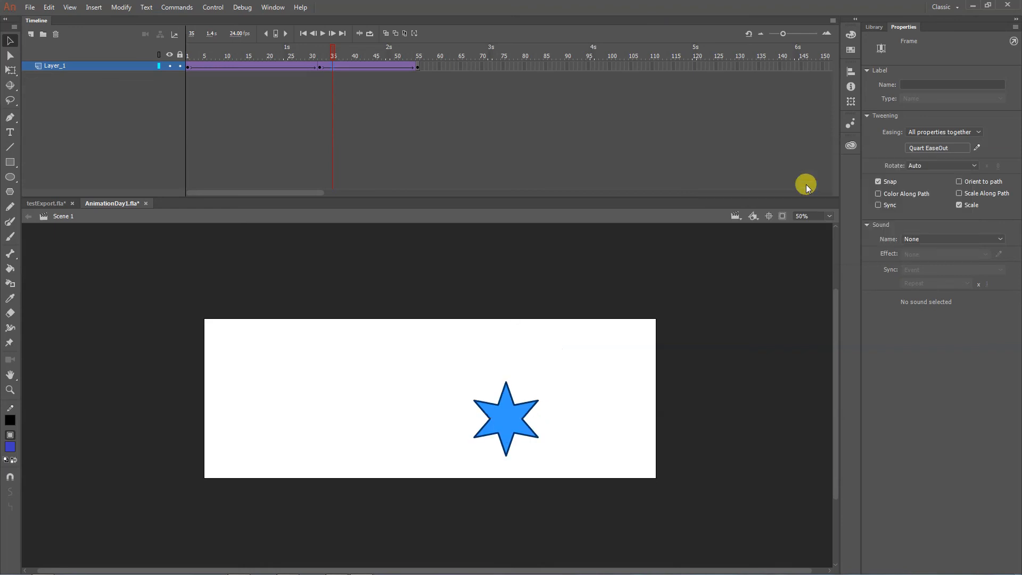
{"action": "left_click_drag", "start_coordinate": [187, 53], "coordinate": [141, 44]}
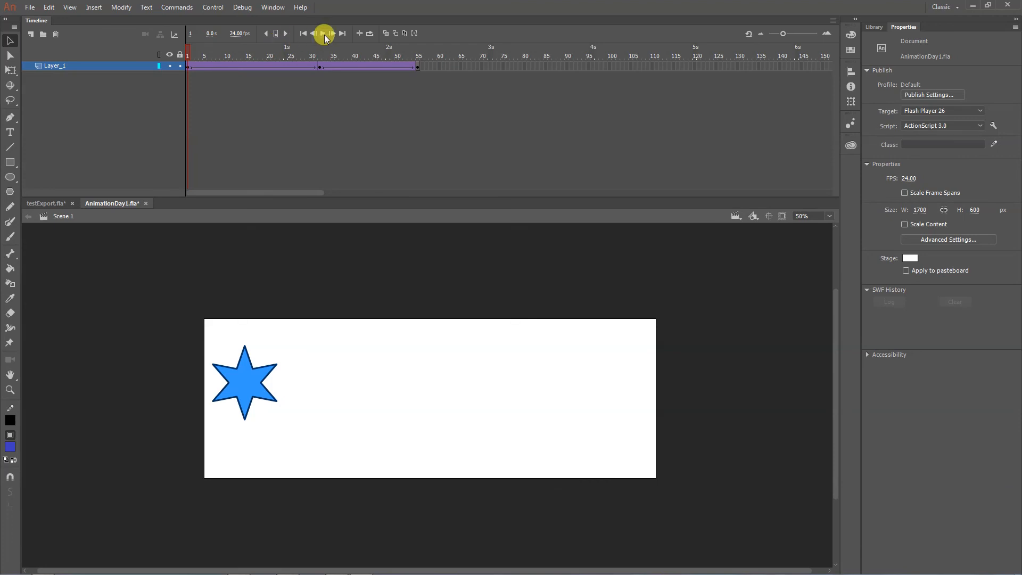
{"action": "left_click", "coordinate": [322, 33]}
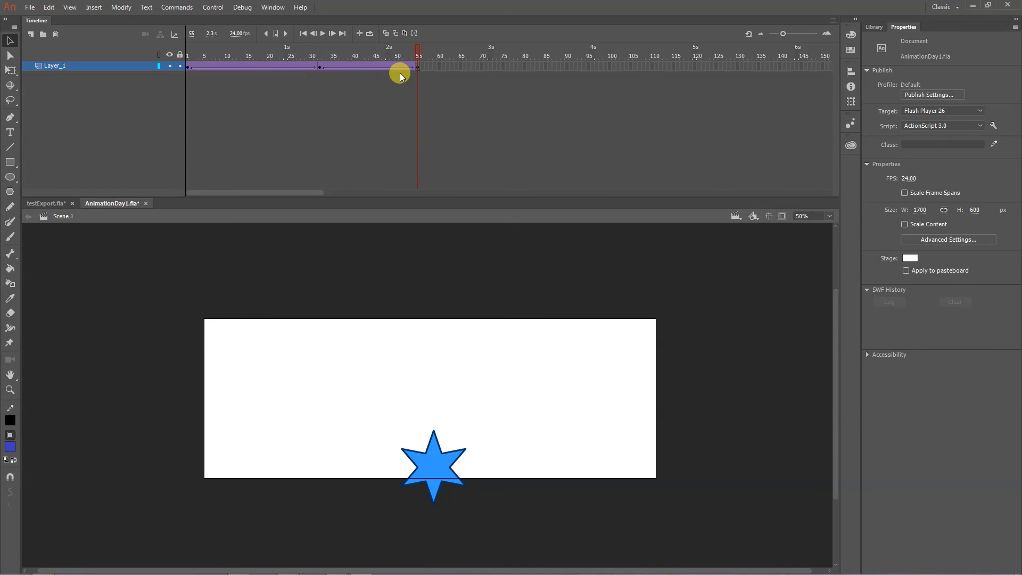
- Review the easing preset and its curve for the second classic tween span at frame 45
{"action": "left_click", "coordinate": [376, 66]}
{"action": "left_click", "coordinate": [929, 148]}
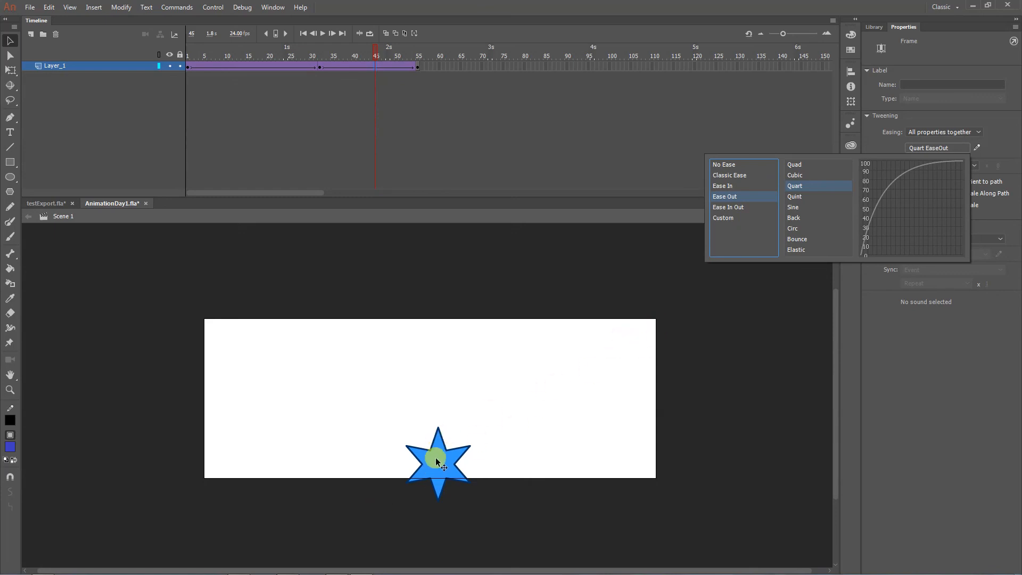
{"action": "left_click", "coordinate": [31, 202]}
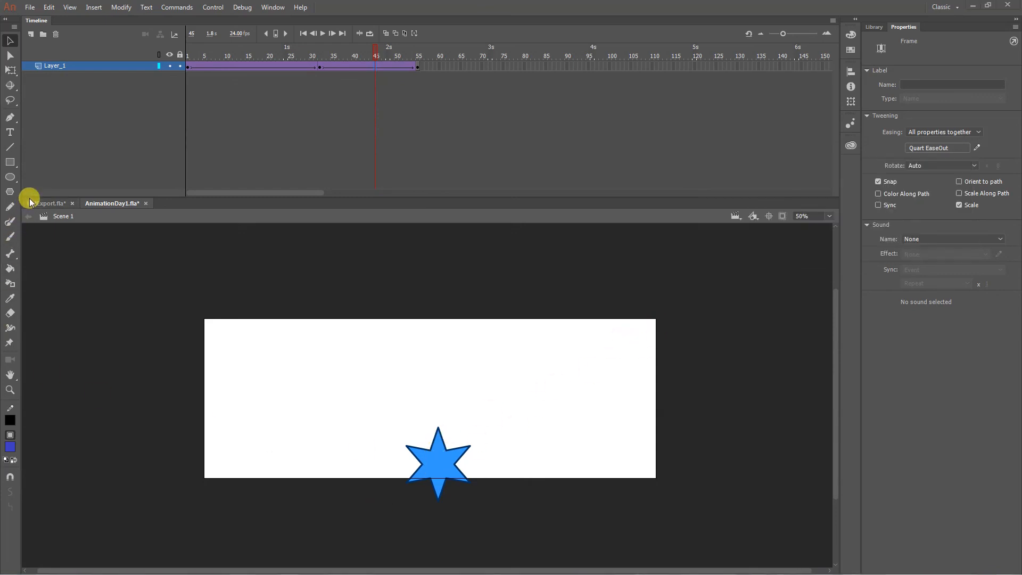
- Switch to the testExport.fla document and open the motion editor curves for the star's motion tween at frame 8
{"action": "left_click", "coordinate": [30, 203]}
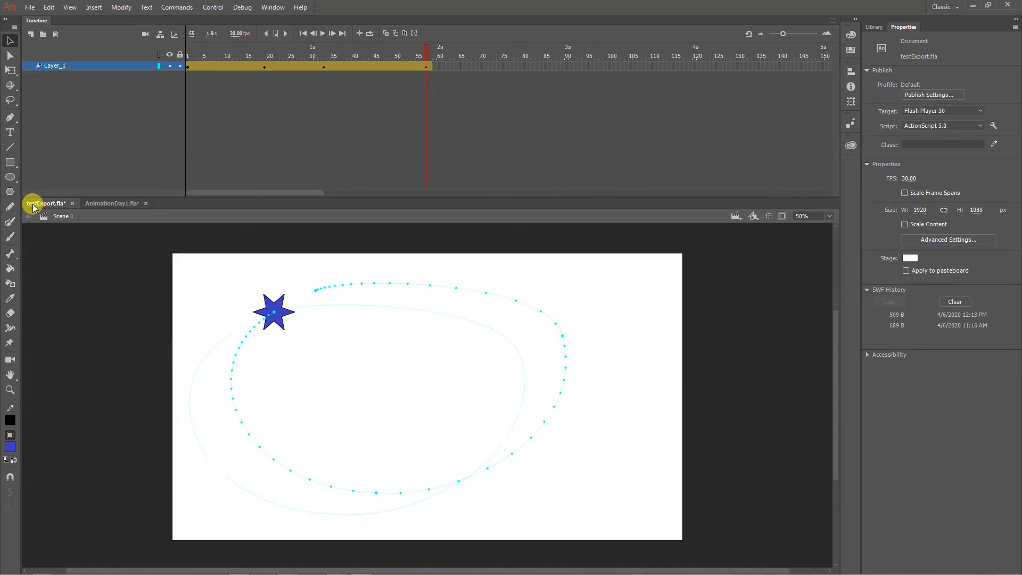
{"action": "left_click", "coordinate": [216, 65]}
{"action": "double_click", "coordinate": [216, 65]}
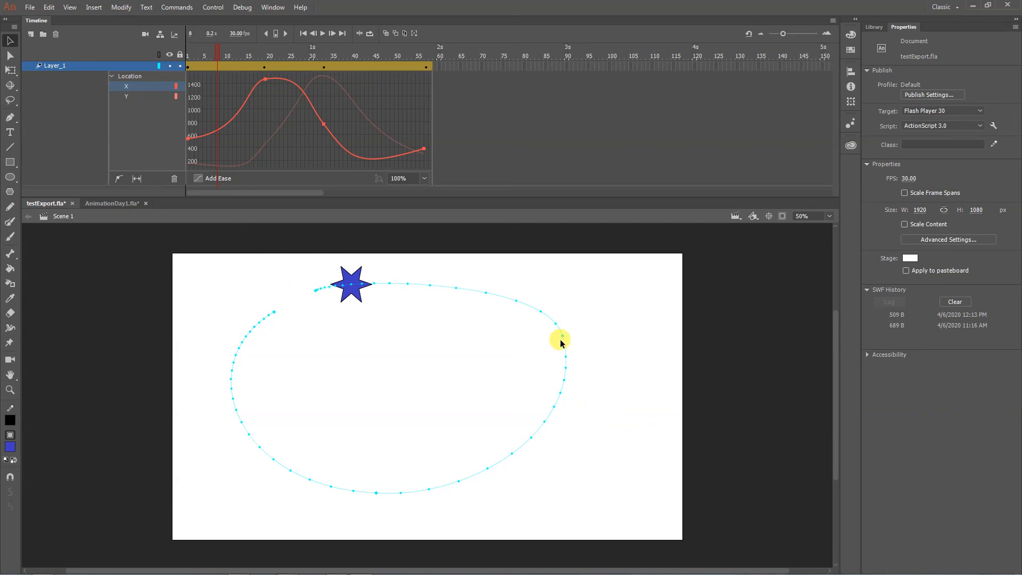
- Show the Bezier handles at the motion path's start point, and select the whole path with the playhead on the frame 19 keyframe
{"action": "left_click", "coordinate": [10, 55]}
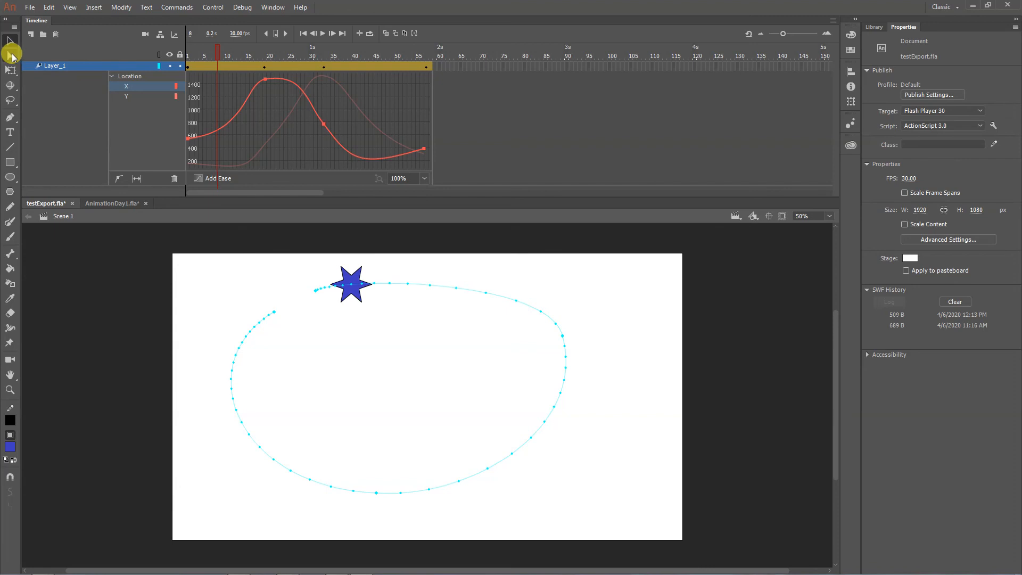
{"action": "left_click", "coordinate": [316, 293]}
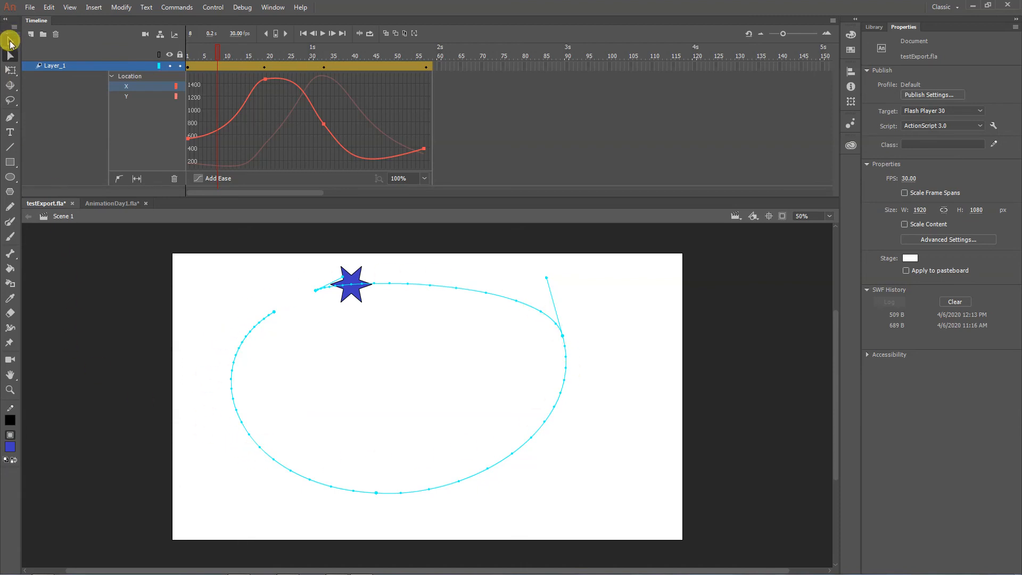
{"action": "left_click", "coordinate": [11, 41]}
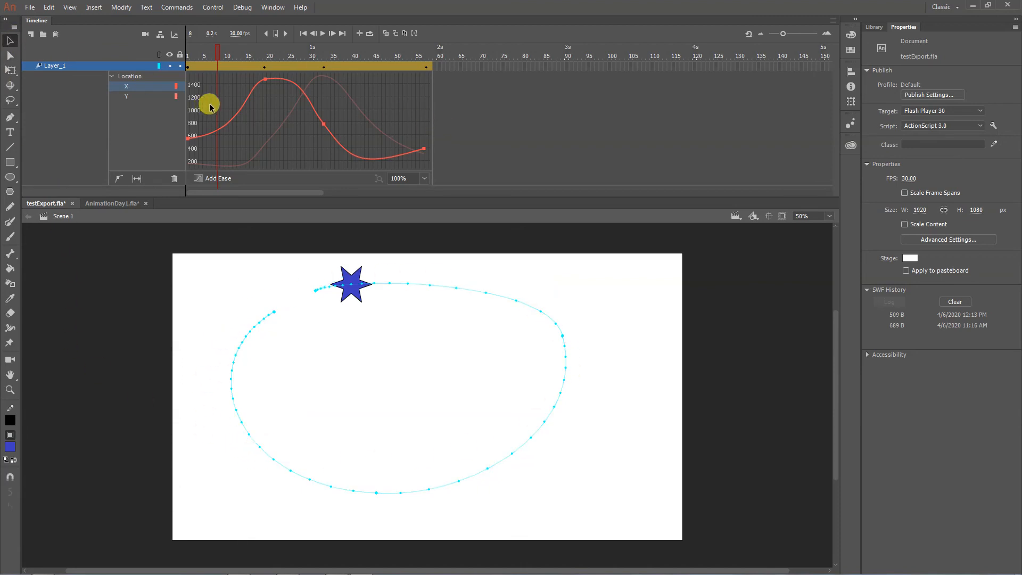
{"action": "left_click", "coordinate": [264, 67]}
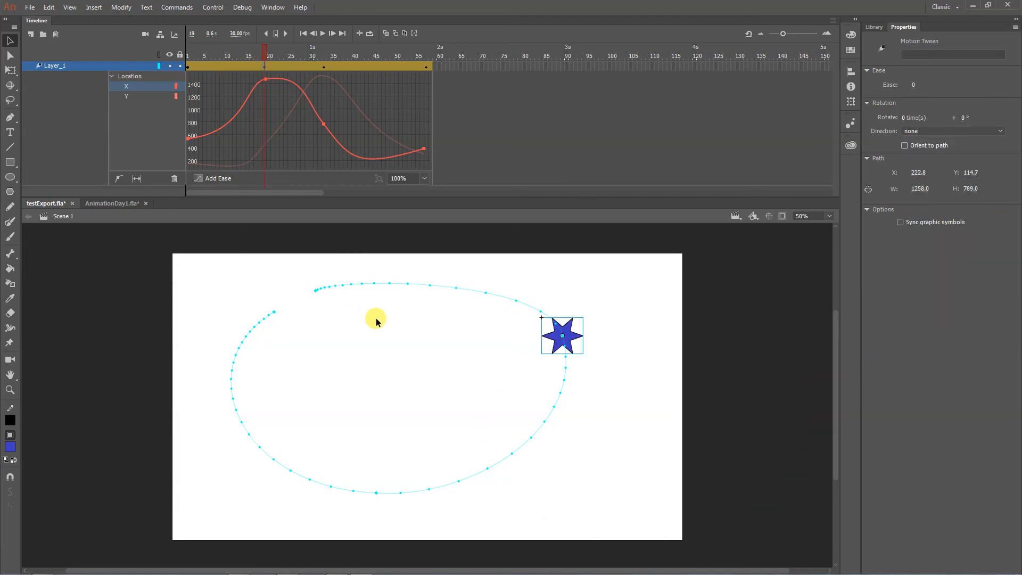
{"action": "left_click", "coordinate": [419, 283]}
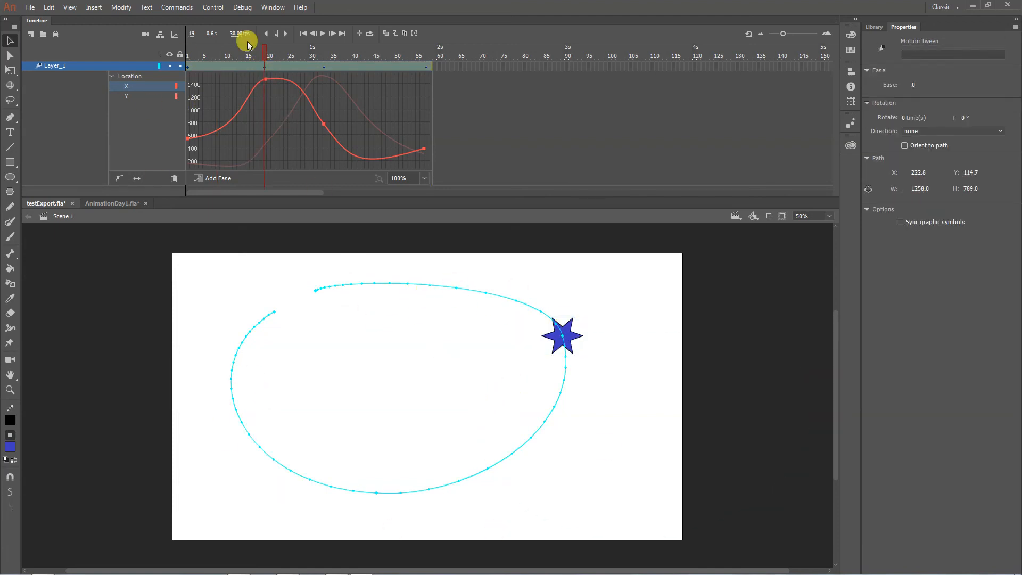